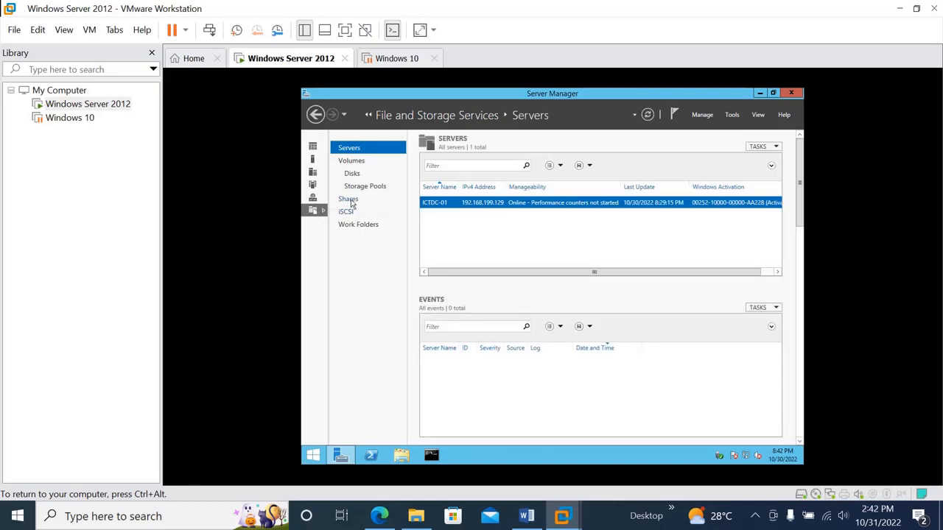
Start a new share with the SMB Share - Quick profile, located on volume C: of server ICTDC-01.
{"action": "left_click", "coordinate": [349, 201]}
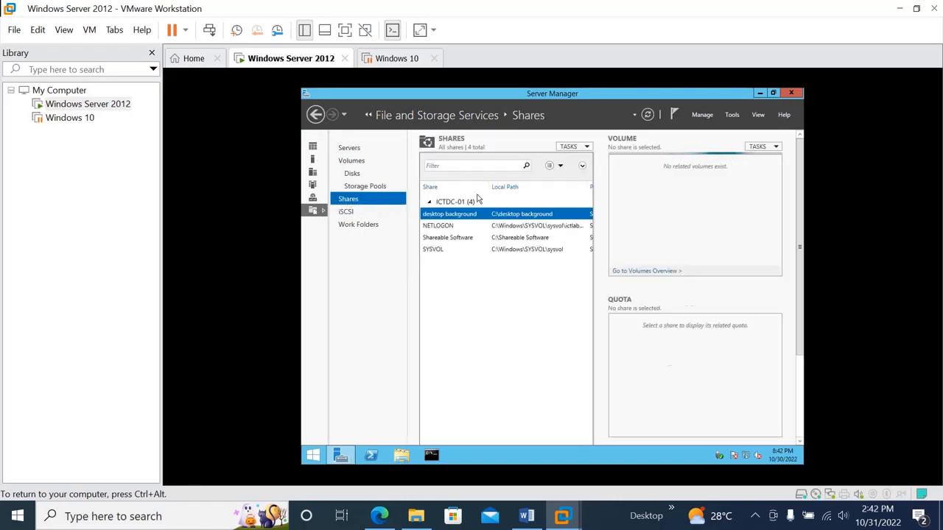
{"action": "left_click", "coordinate": [588, 148]}
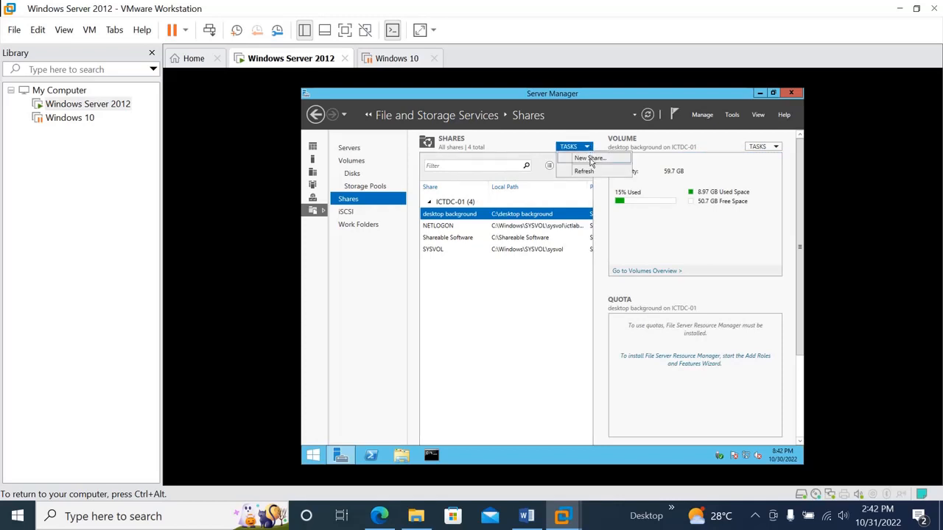
{"action": "left_click", "coordinate": [590, 158]}
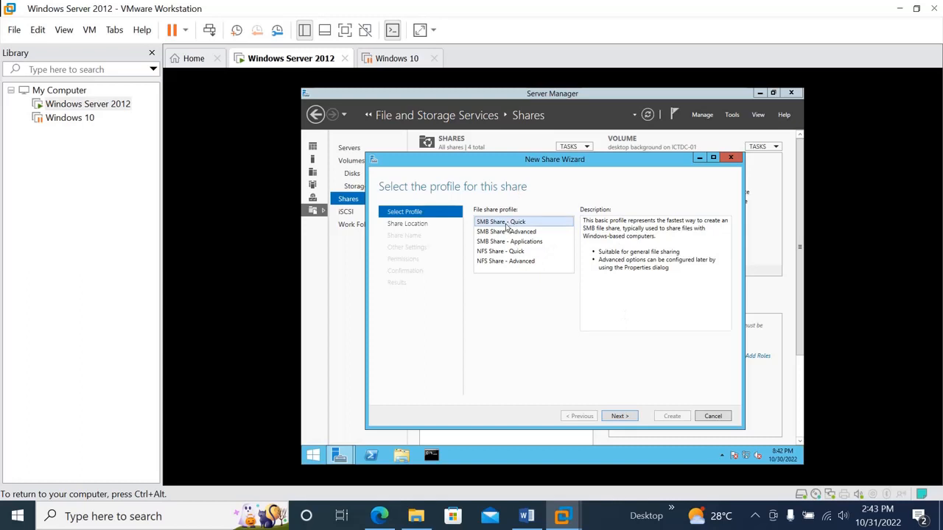
{"action": "left_click", "coordinate": [620, 417]}
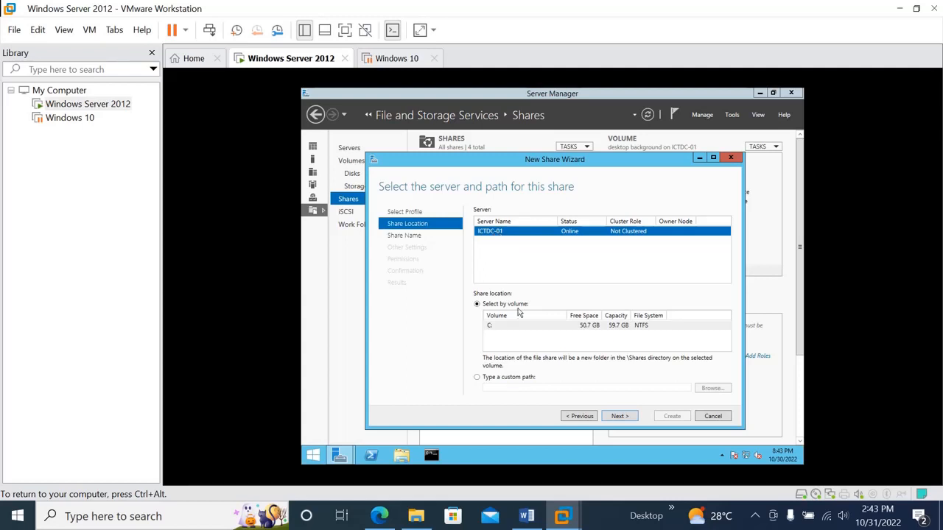
{"action": "left_click", "coordinate": [498, 327]}
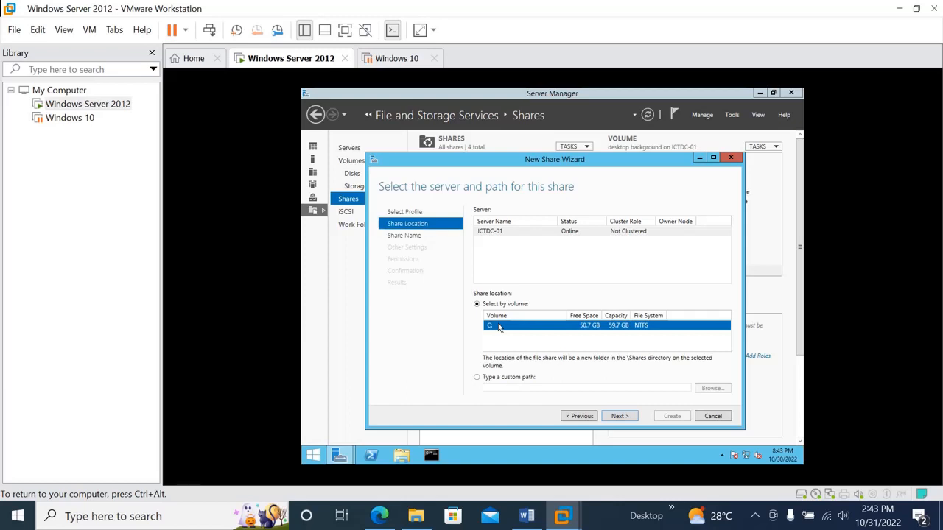
{"action": "left_click", "coordinate": [619, 416]}
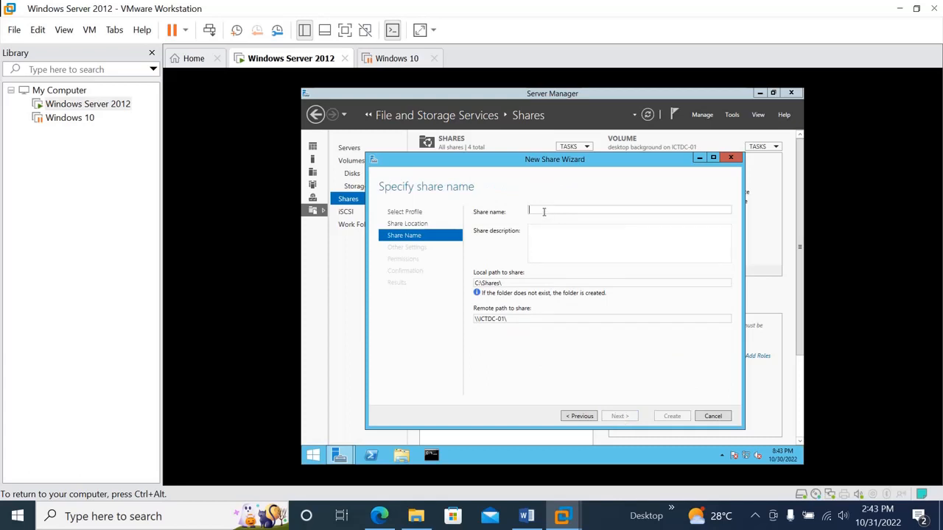
Name the new share userprofile$ and leave its description empty.
{"action": "type", "text": "use"}
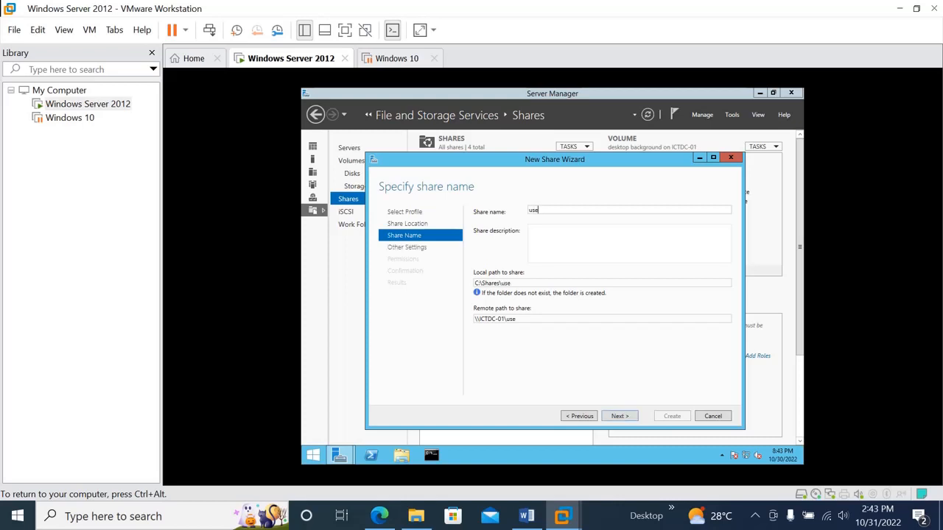
{"action": "type", "text": "rprofile$"}
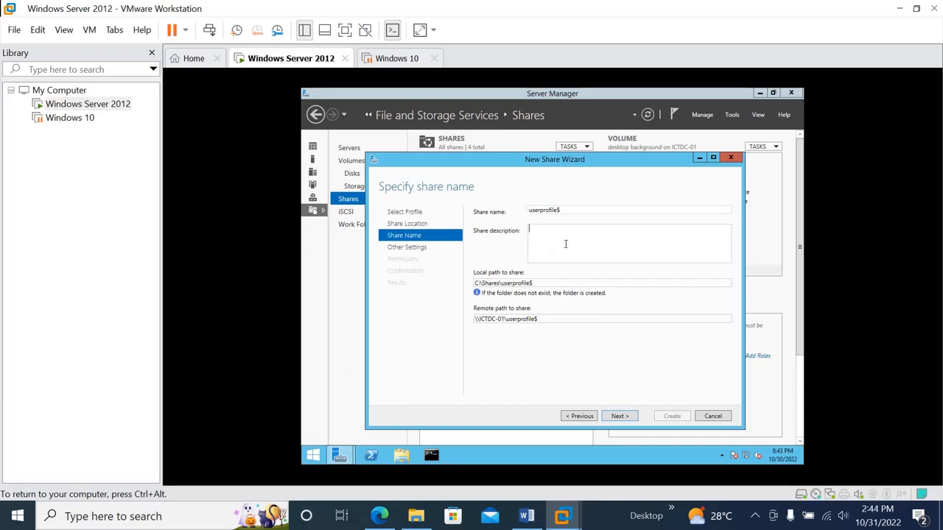
{"action": "left_click", "coordinate": [620, 417]}
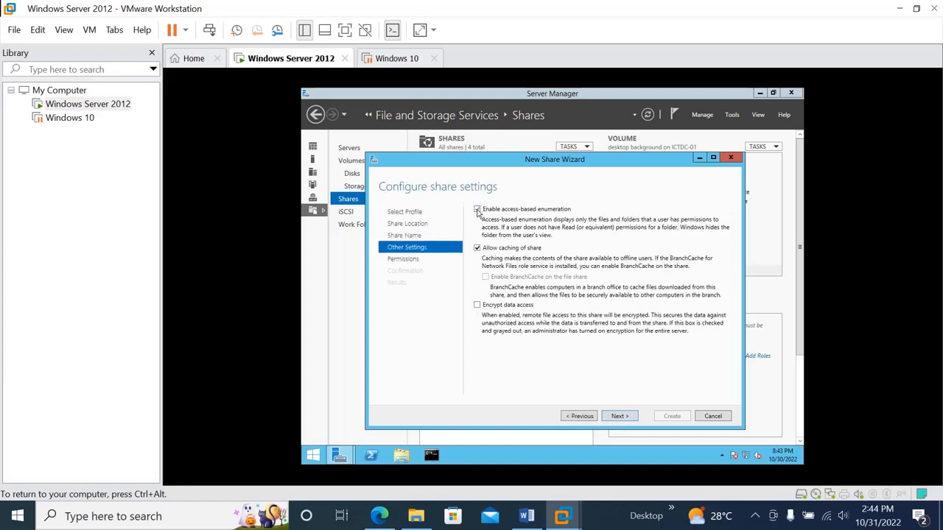
Enable access-based enumeration and data access encryption in the share settings.
{"action": "left_click", "coordinate": [477, 210]}
{"action": "left_click", "coordinate": [477, 305]}
{"action": "left_click", "coordinate": [625, 417]}
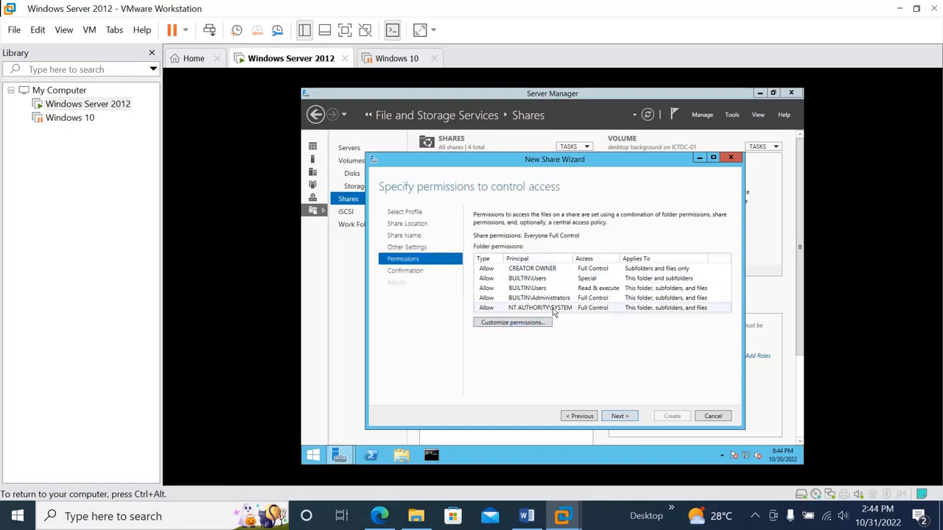
Customize the share's folder permissions by disabling inheritance and converting the inherited permissions into explicit ones.
{"action": "left_click", "coordinate": [518, 324]}
{"action": "left_click", "coordinate": [450, 291]}
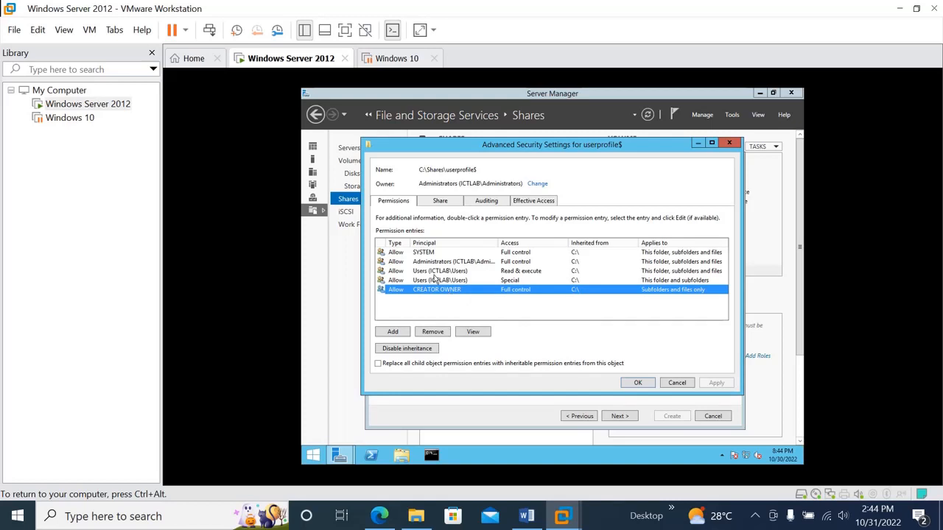
{"action": "left_click", "coordinate": [434, 282]}
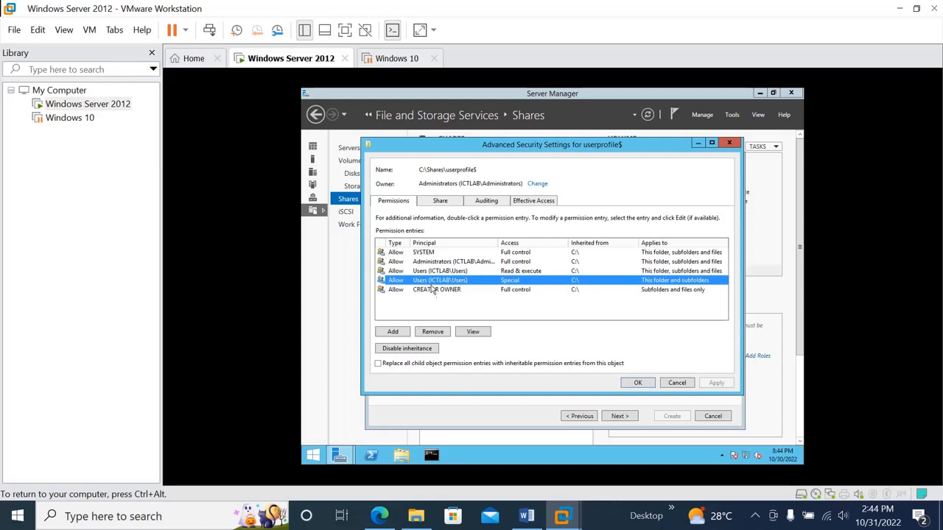
{"action": "left_click", "coordinate": [431, 271]}
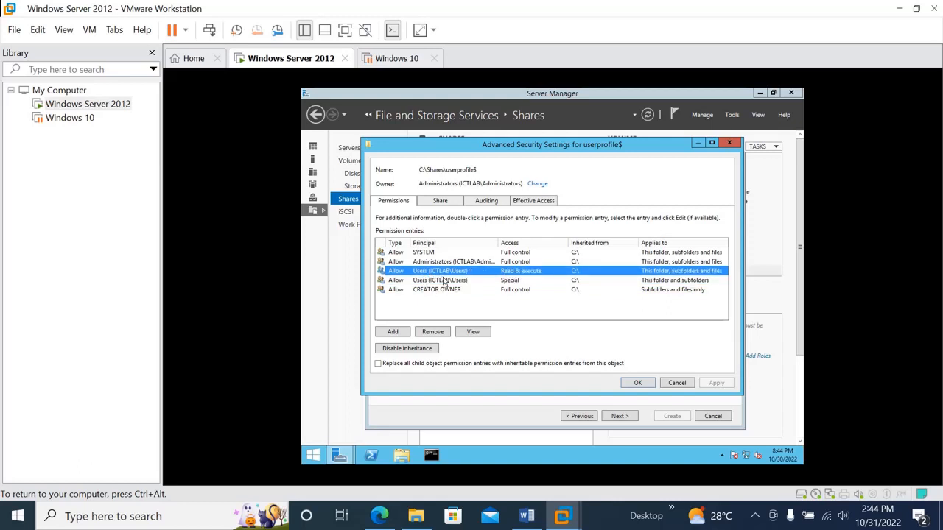
{"action": "left_click", "coordinate": [415, 353]}
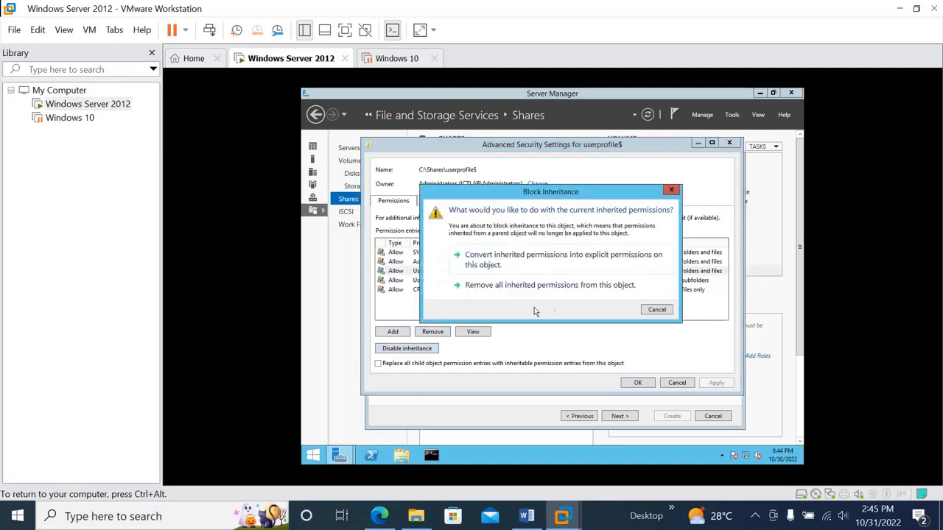
{"action": "left_click", "coordinate": [494, 262]}
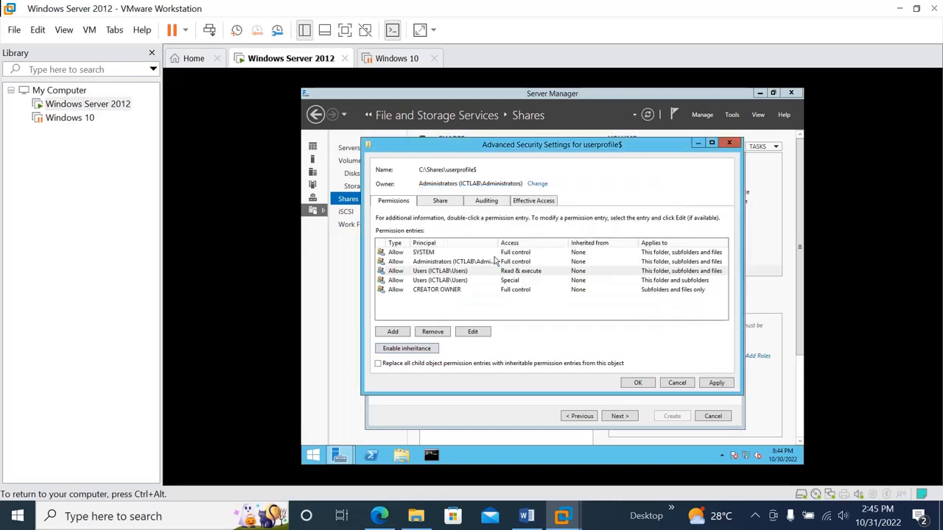
Remove both Users permission entries, Read & execute and Special, from the userprofile$ folder and leave its security settings.
{"action": "left_click", "coordinate": [442, 271]}
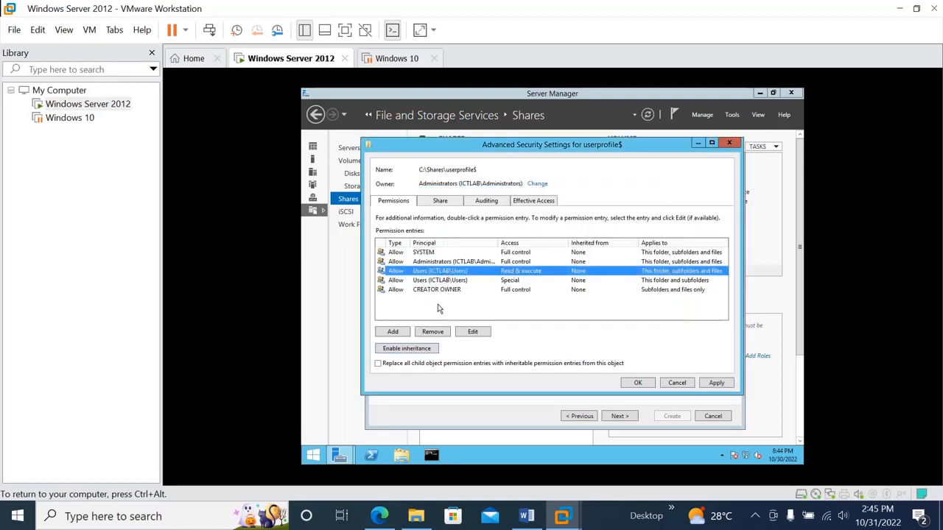
{"action": "left_click", "coordinate": [435, 332]}
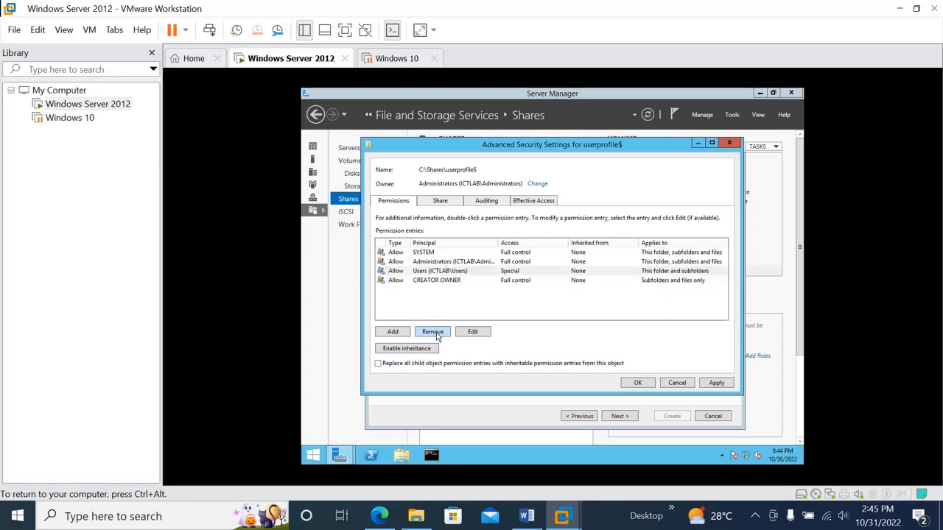
{"action": "left_click", "coordinate": [412, 272]}
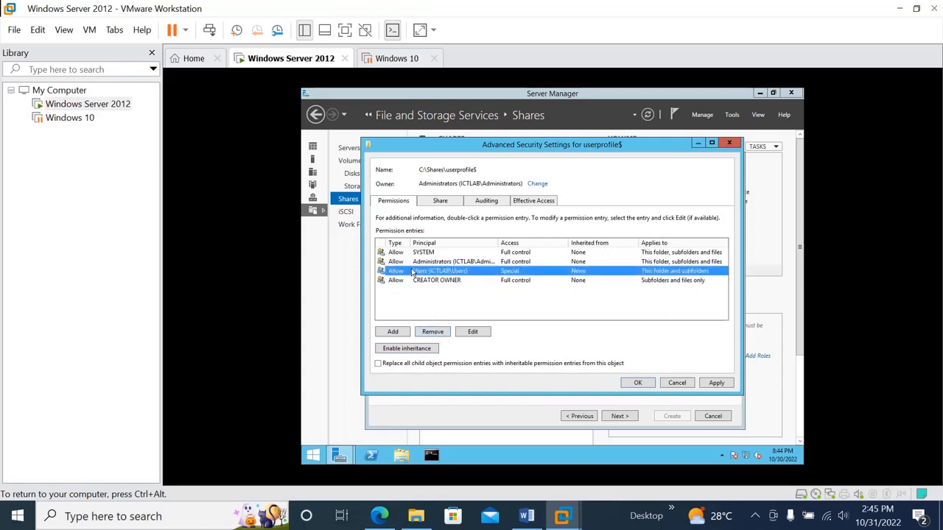
{"action": "left_click", "coordinate": [432, 333]}
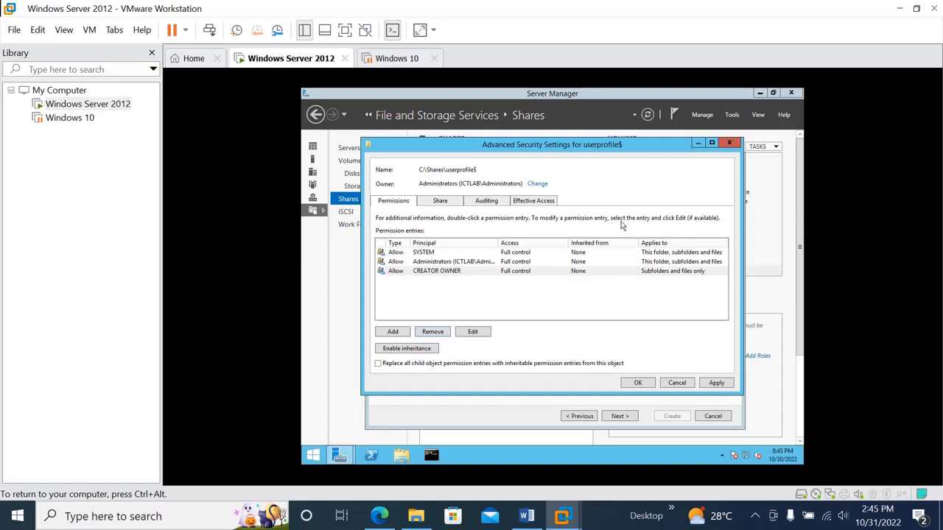
{"action": "left_click", "coordinate": [729, 142]}
Open Active Directory Users and Computers and create an organizational unit named "Domain group" inside Testing OU.
{"action": "left_click", "coordinate": [733, 115]}
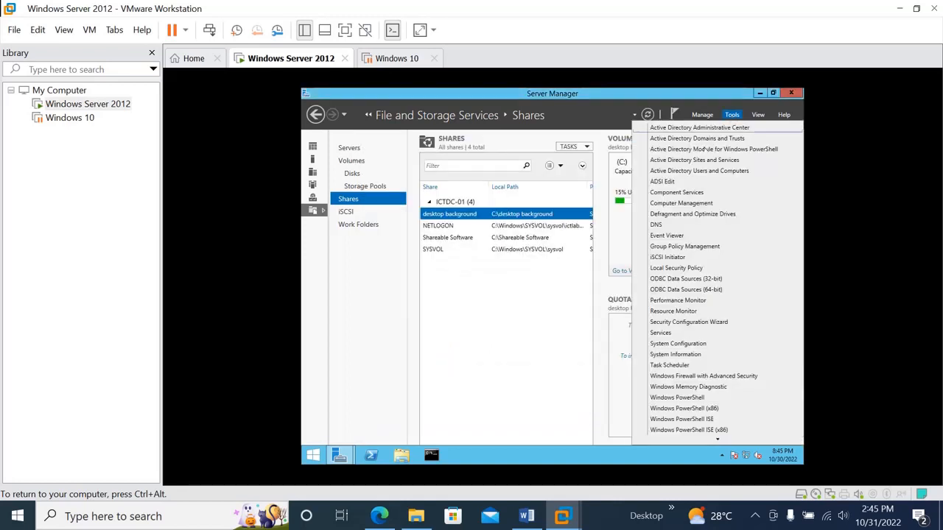
{"action": "left_click", "coordinate": [672, 173]}
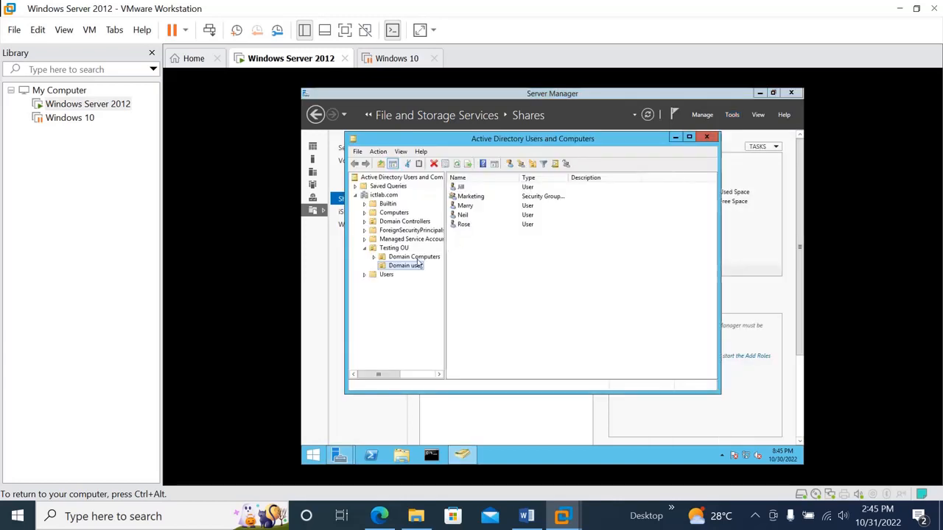
{"action": "left_click", "coordinate": [369, 251]}
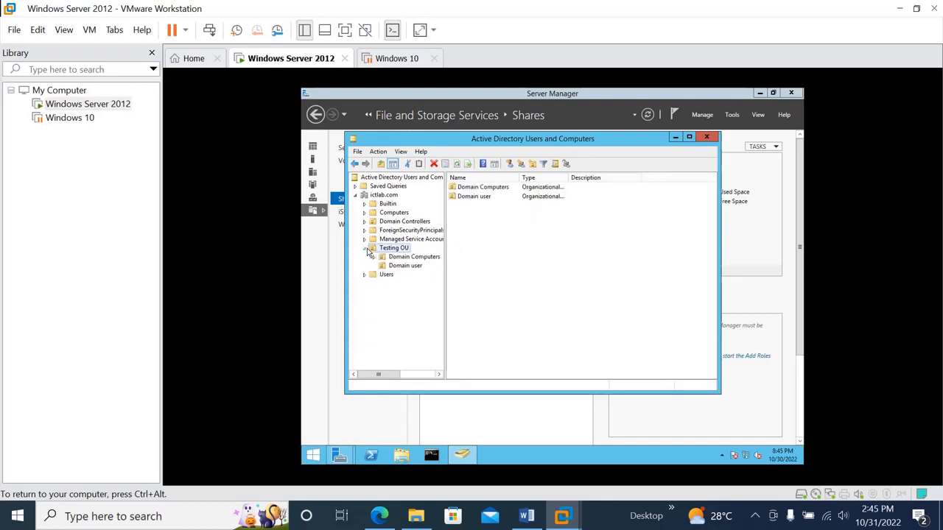
{"action": "right_click", "coordinate": [374, 250]}
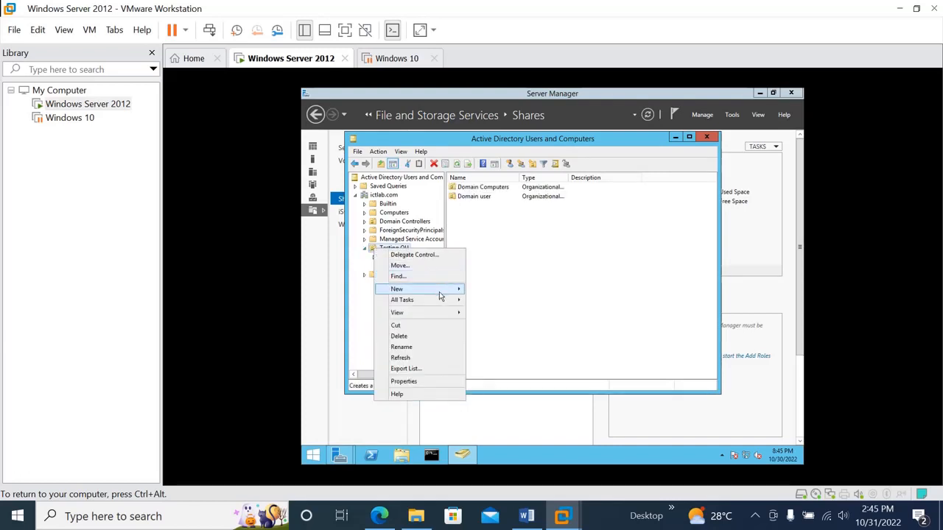
{"action": "mouse_move", "coordinate": [441, 293]}
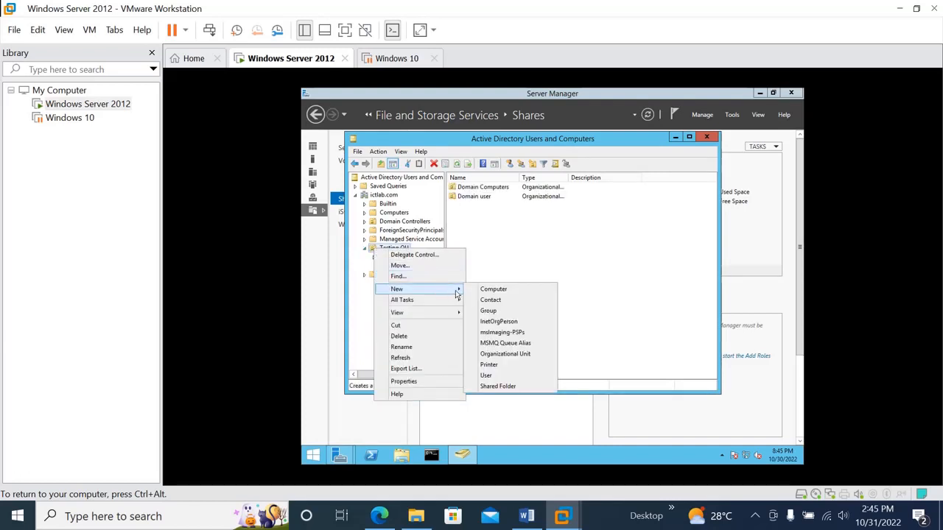
{"action": "left_click", "coordinate": [506, 354]}
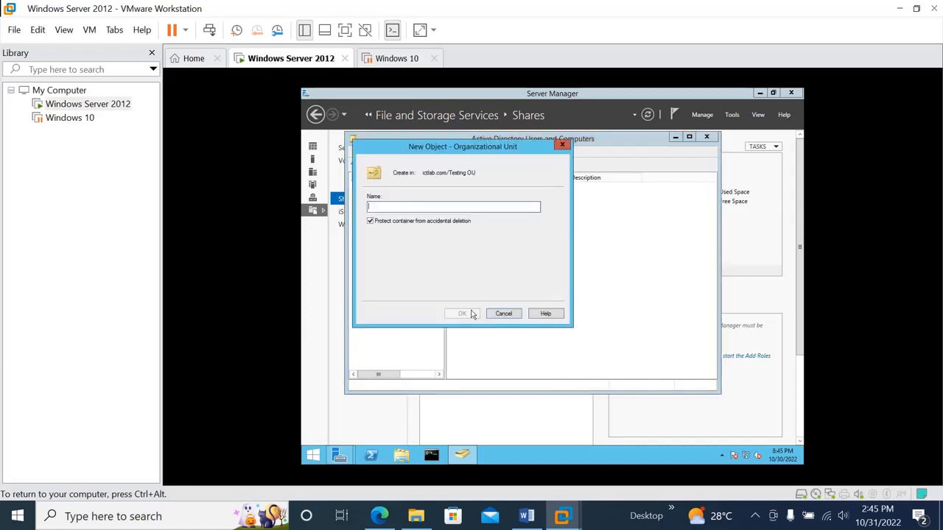
{"action": "type", "text": "Domai"}
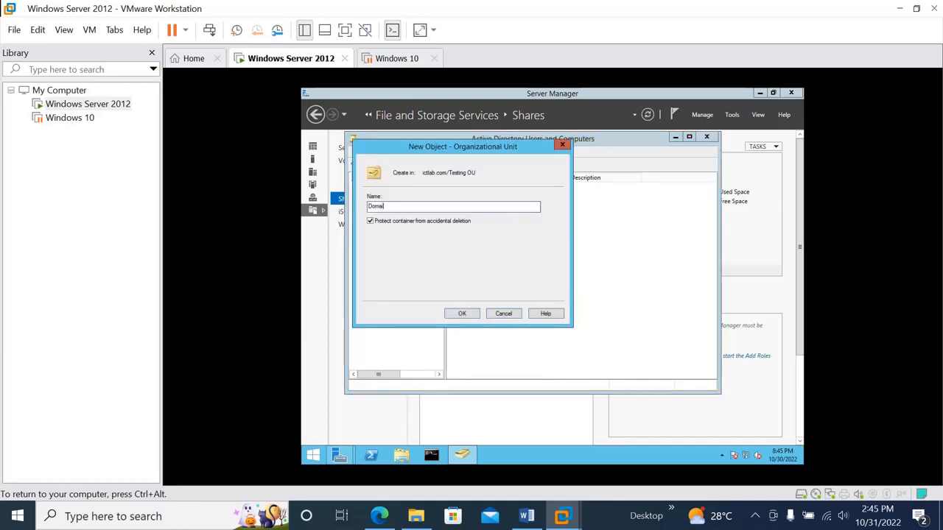
{"action": "type", "text": "n group"}
{"action": "left_click", "coordinate": [474, 314]}
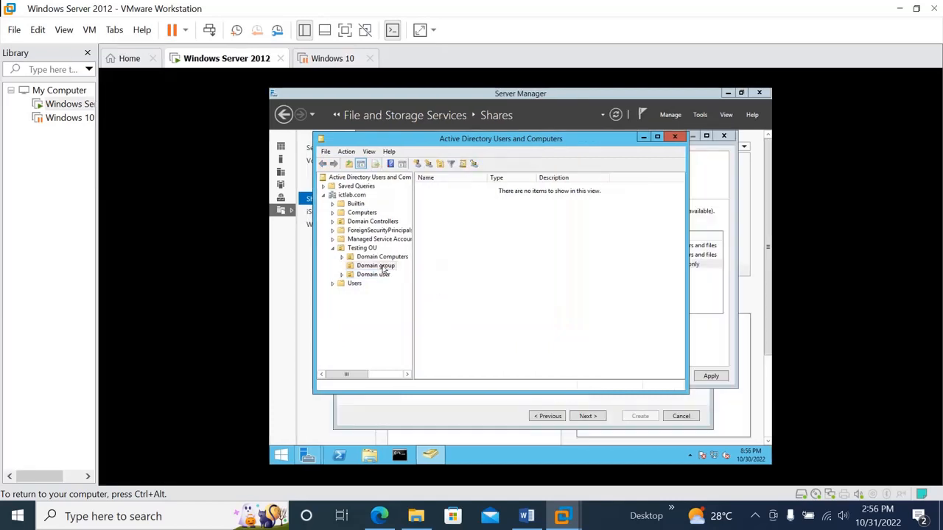
Create a global security group named "Roaming profile" in the Domain group organizational unit.
{"action": "right_click", "coordinate": [380, 270]}
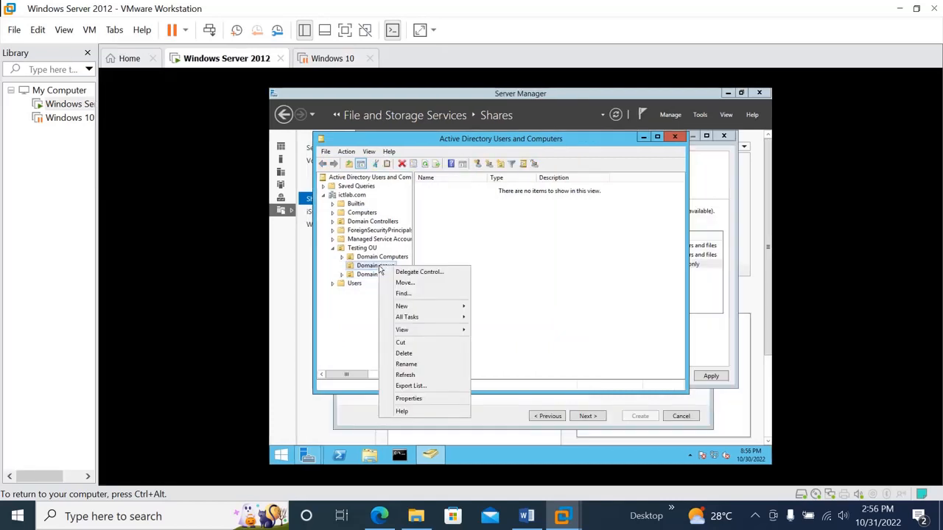
{"action": "mouse_move", "coordinate": [464, 315]}
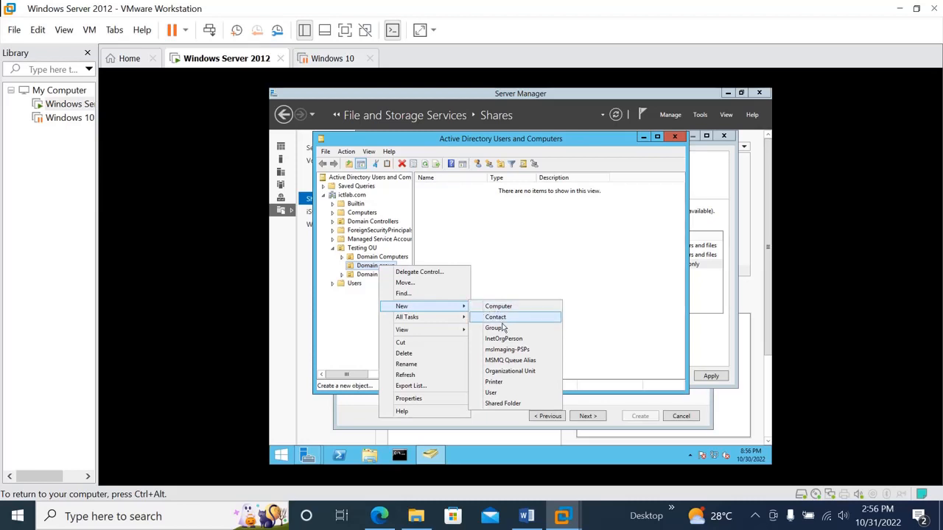
{"action": "left_click", "coordinate": [504, 328]}
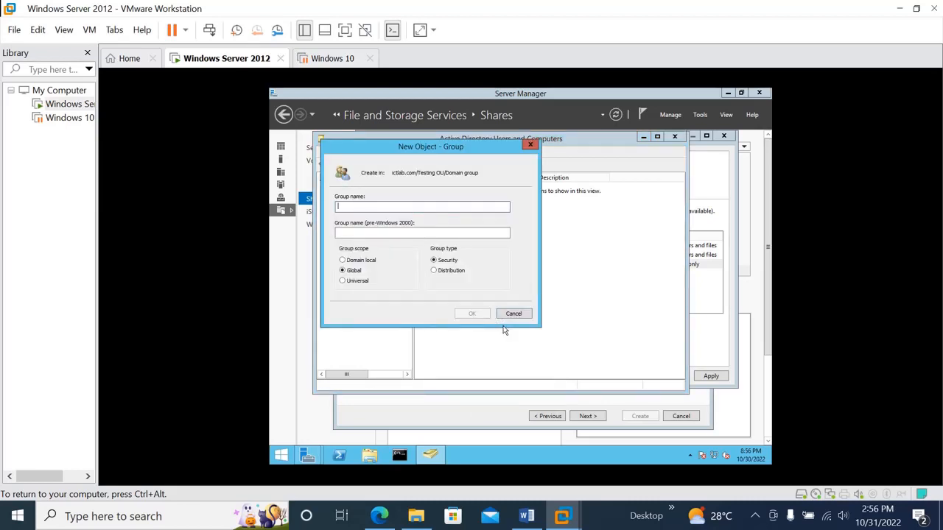
{"action": "type", "text": "r"}
{"action": "key", "text": "BackSpace"}
{"action": "type", "text": "Roam"}
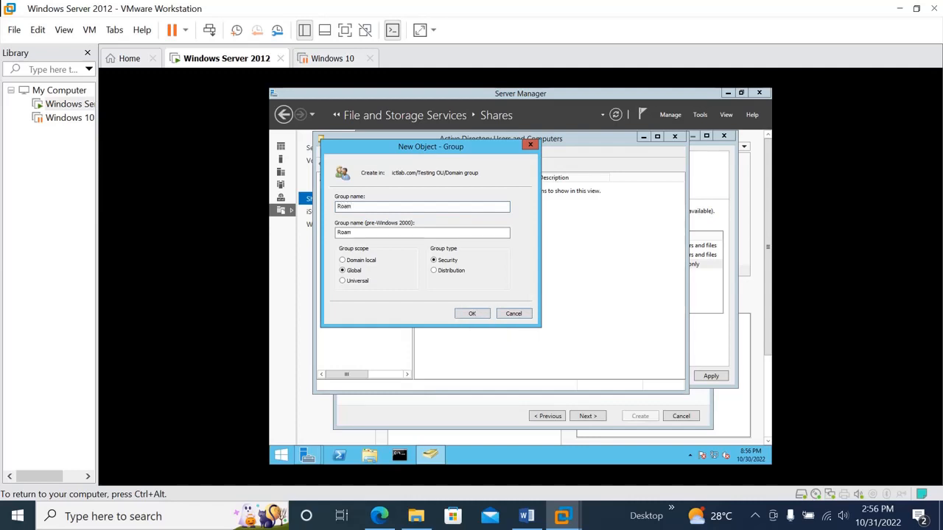
{"action": "type", "text": "ing profile"}
{"action": "left_click", "coordinate": [472, 314]}
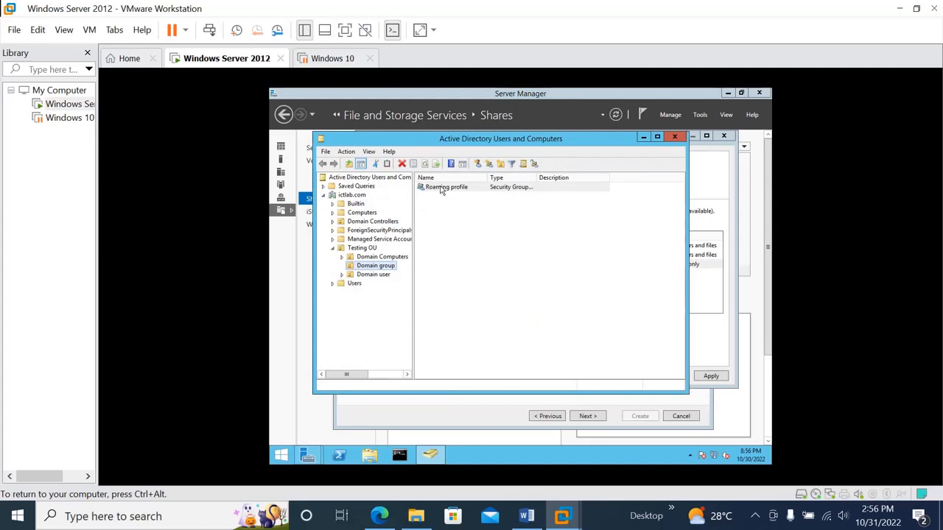
Add the first Domain user account as a member of the Roaming profile group.
{"action": "double_click", "coordinate": [440, 188]}
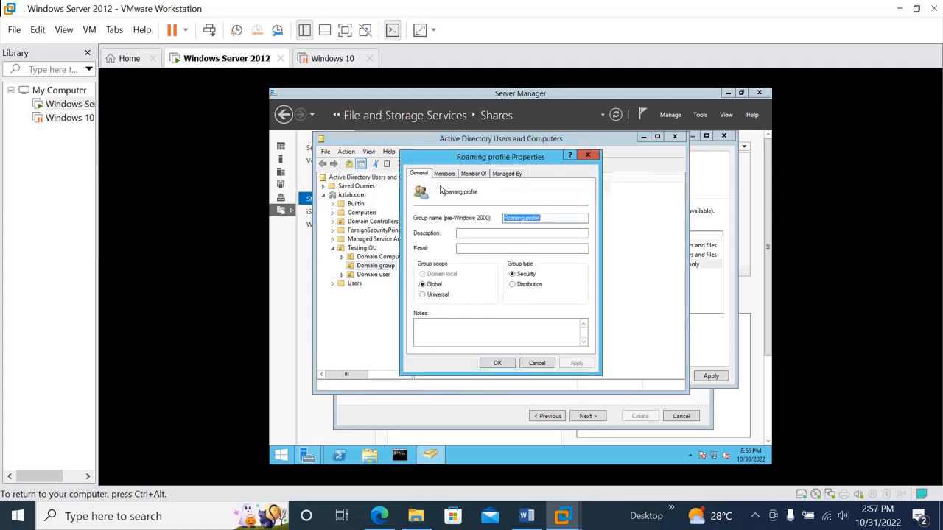
{"action": "left_click", "coordinate": [444, 175]}
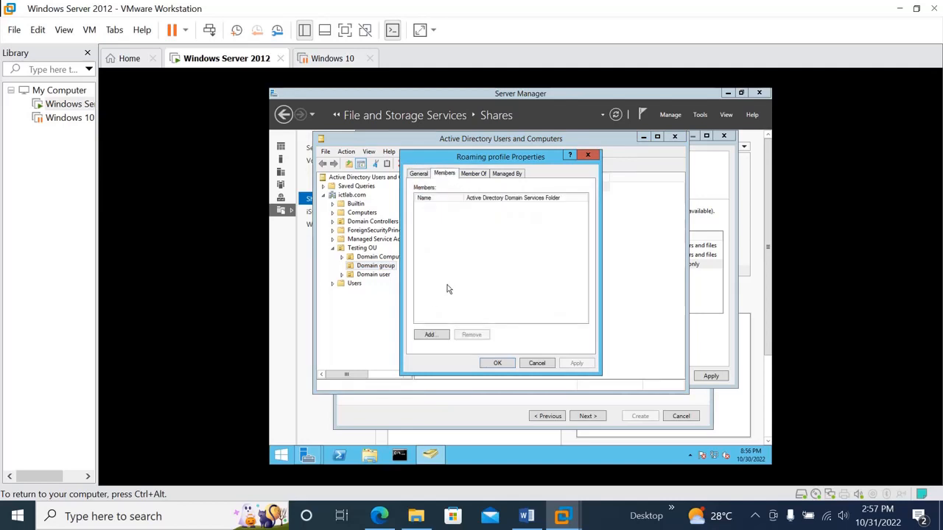
{"action": "left_click", "coordinate": [430, 335]}
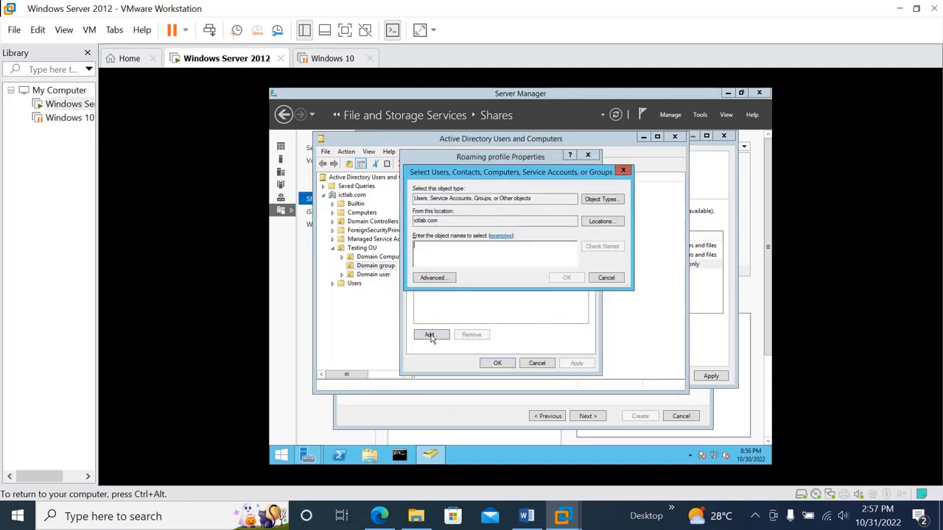
{"action": "type", "text": "d"}
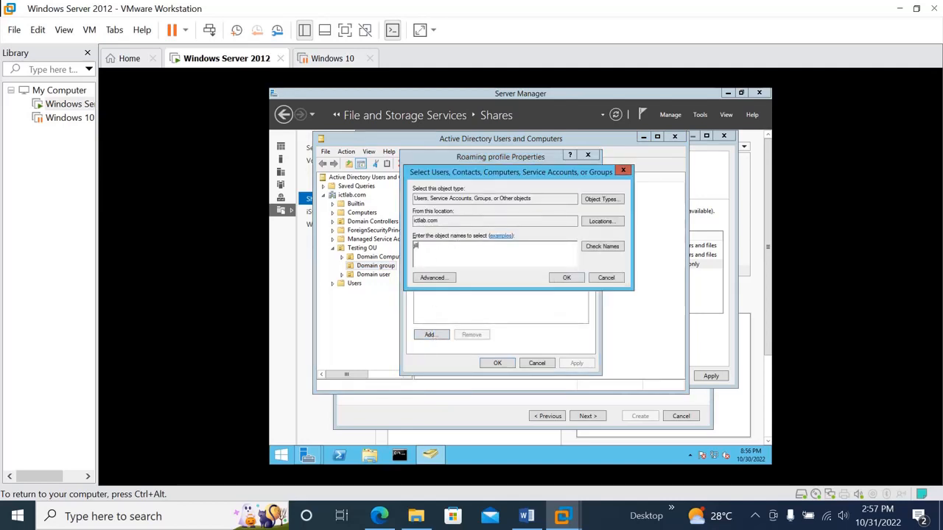
{"action": "left_click", "coordinate": [613, 247]}
{"action": "left_click", "coordinate": [567, 277]}
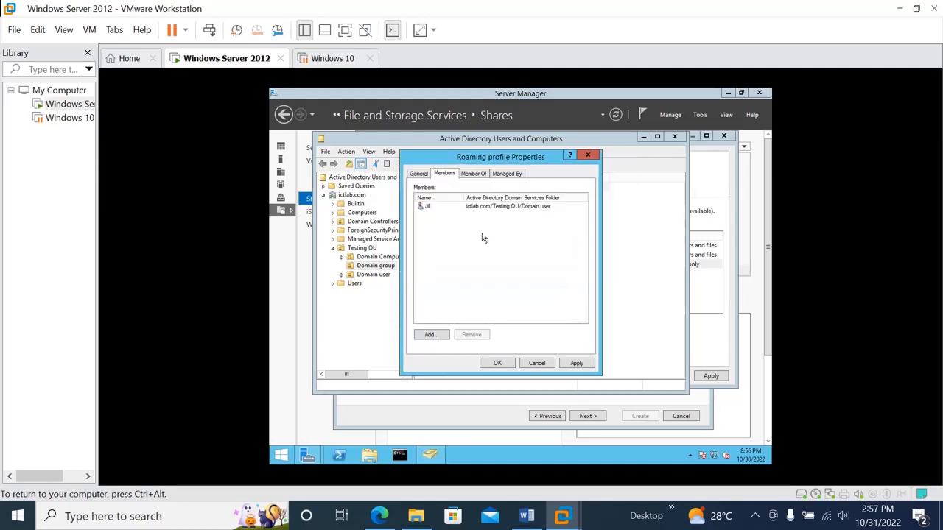
Add the second Domain user account to the Roaming profile group's members and save the group's properties.
{"action": "left_click", "coordinate": [430, 335]}
{"action": "type", "text": "mary"}
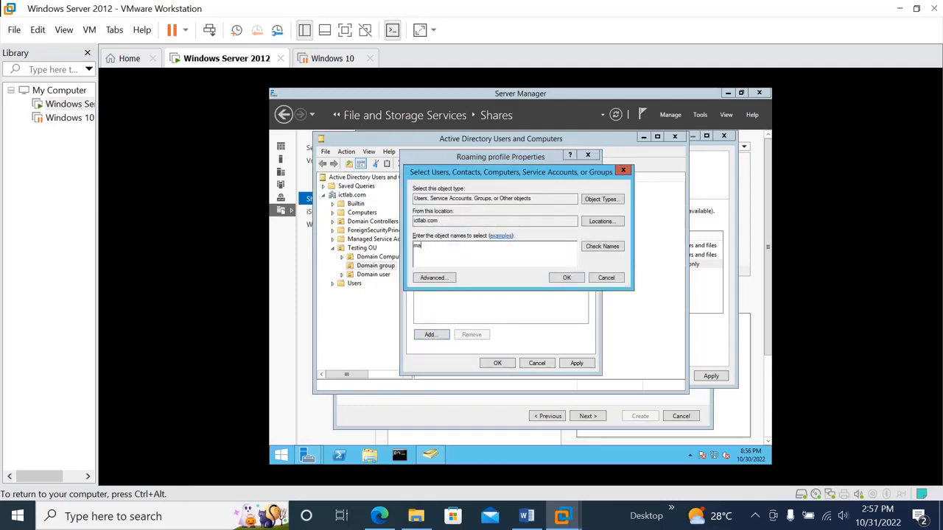
{"action": "left_click", "coordinate": [615, 248]}
{"action": "left_click", "coordinate": [569, 278]}
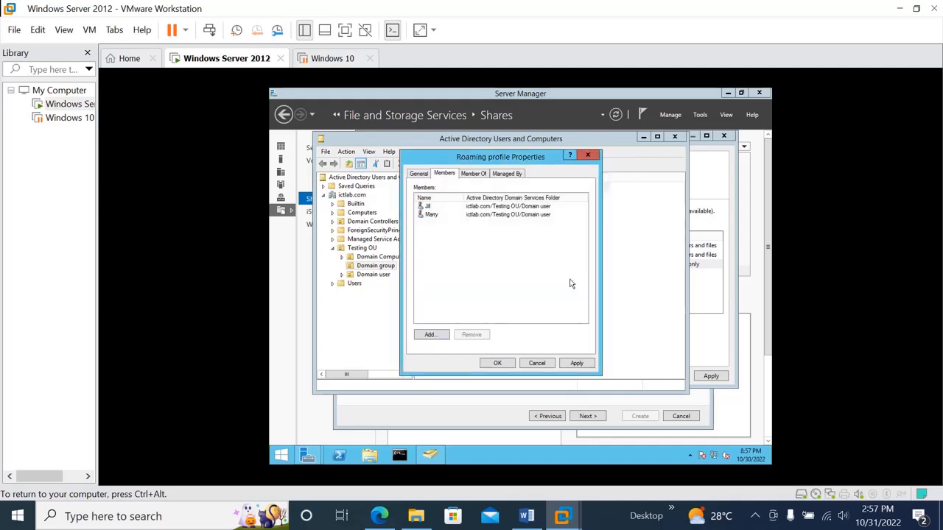
{"action": "left_click", "coordinate": [577, 366]}
{"action": "left_click", "coordinate": [507, 363]}
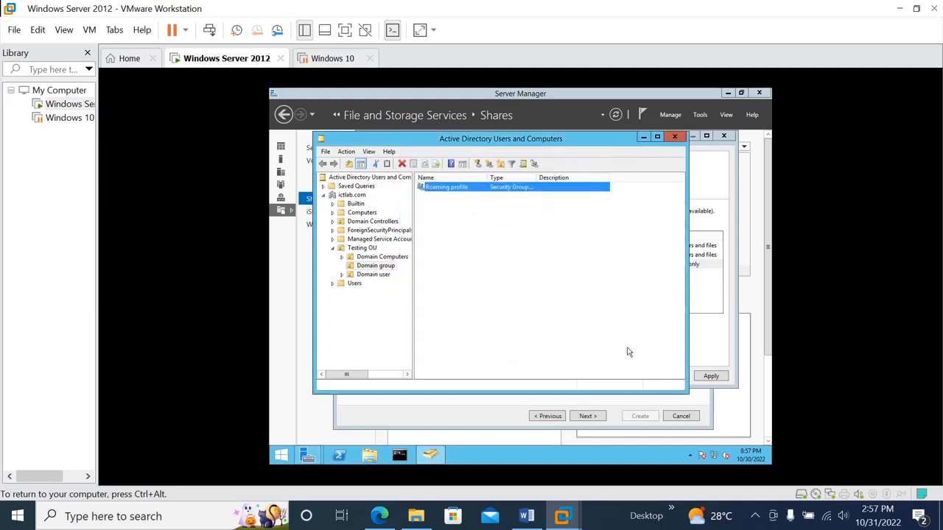
Return to the userprofile$ advanced security settings and start a new permission entry with the Roaming profile group as principal.
{"action": "left_click", "coordinate": [711, 338]}
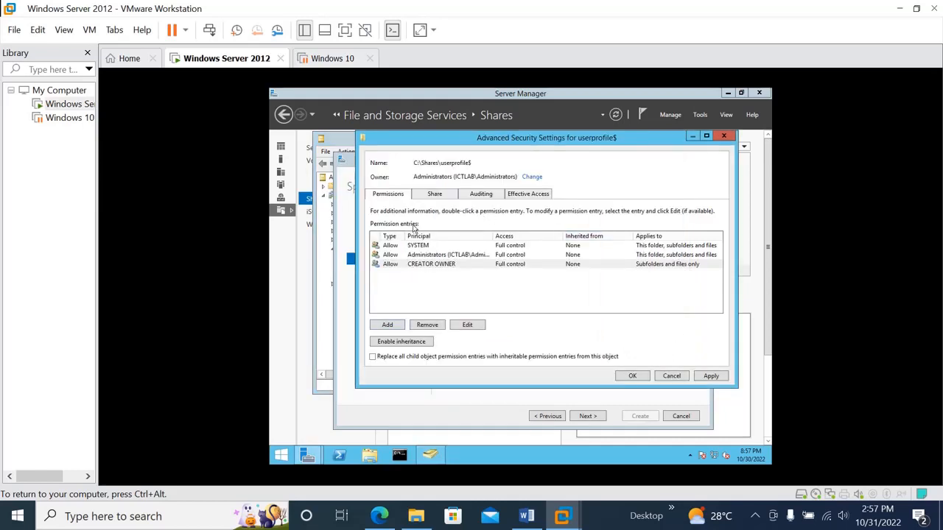
{"action": "left_click", "coordinate": [390, 324]}
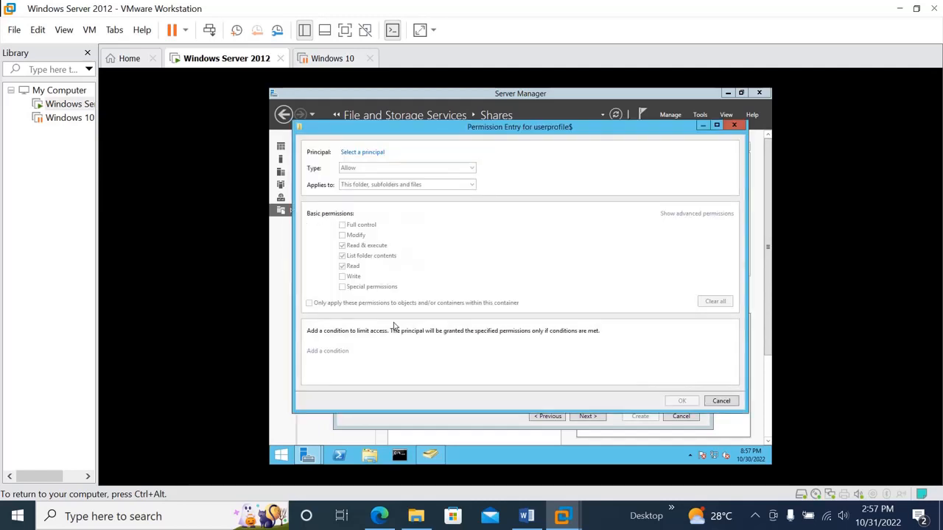
{"action": "left_click", "coordinate": [361, 153]}
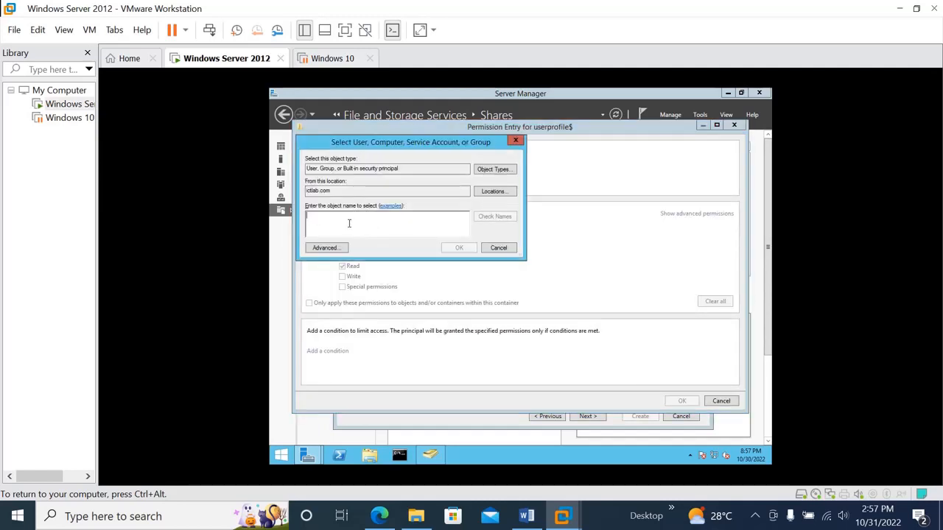
{"action": "type", "text": "roa"}
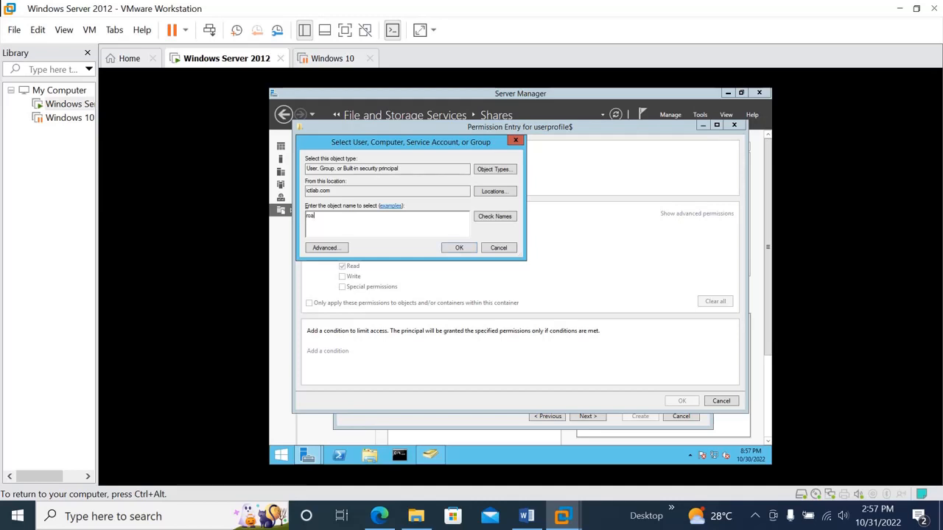
{"action": "type", "text": "ming"}
{"action": "left_click", "coordinate": [486, 216]}
{"action": "left_click", "coordinate": [458, 249]}
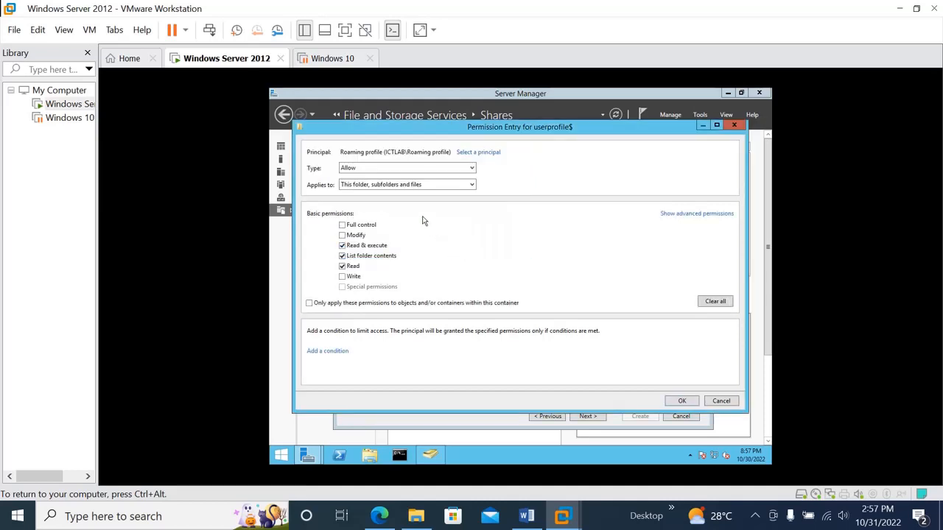
Limit the Roaming profile entry to This folder only, allowing just List folder / read data and Create folders / append data.
{"action": "left_click", "coordinate": [453, 190]}
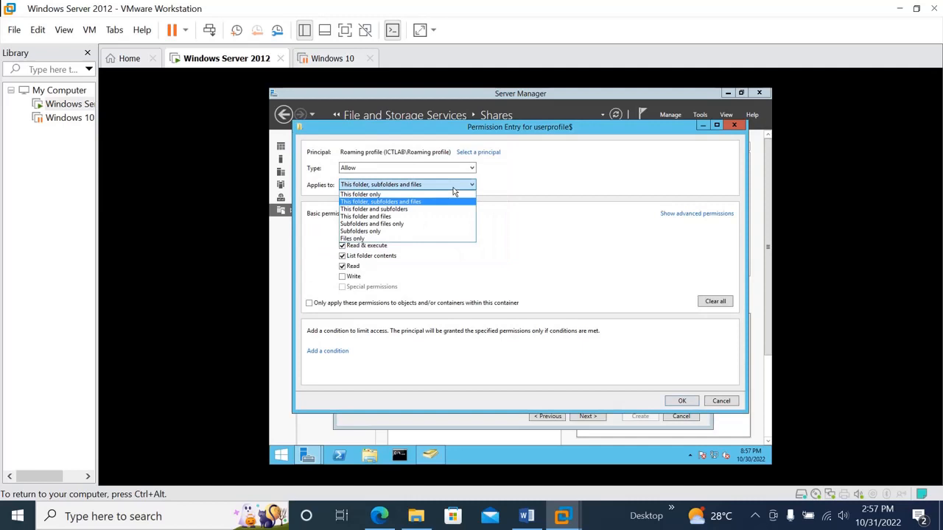
{"action": "left_click", "coordinate": [389, 196]}
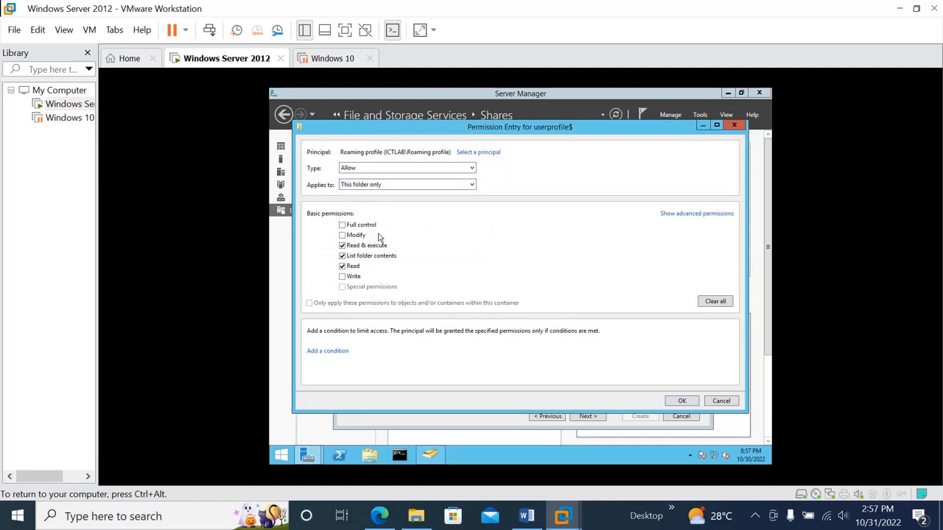
{"action": "left_click", "coordinate": [342, 266]}
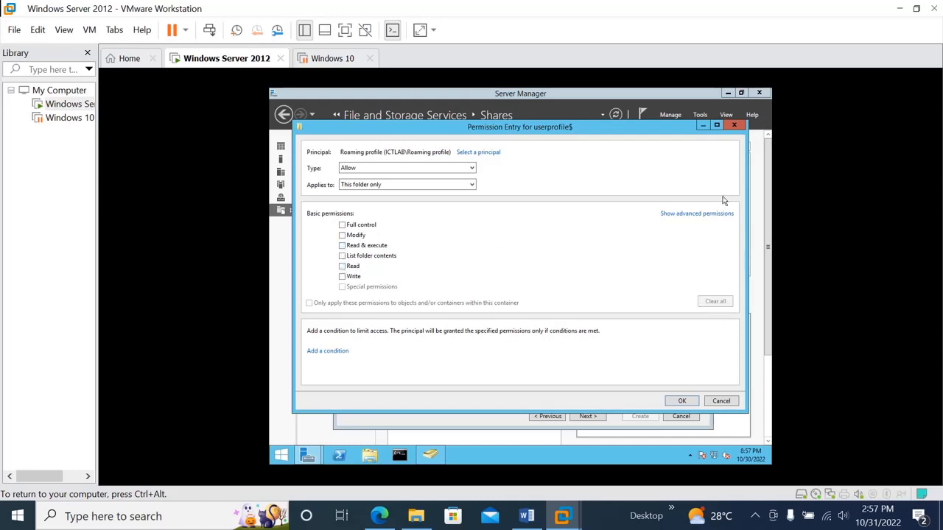
{"action": "left_click", "coordinate": [701, 214]}
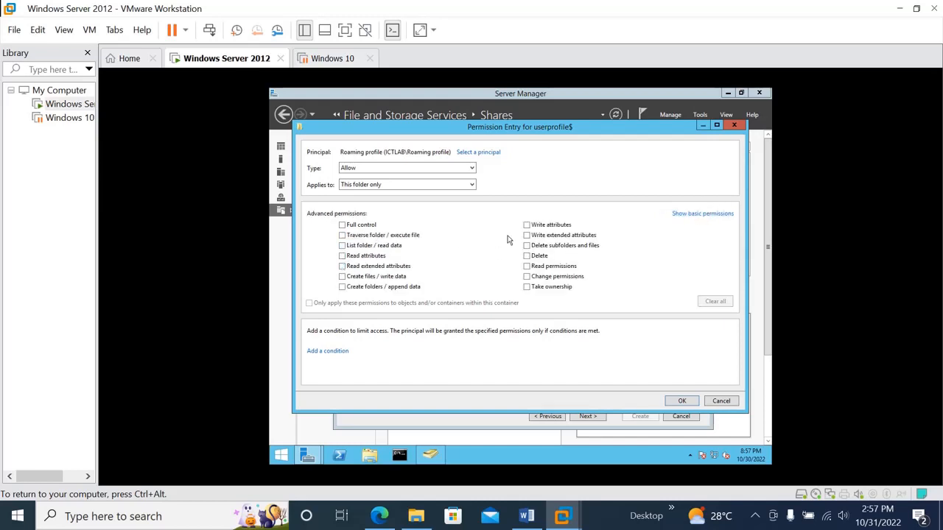
{"action": "left_click", "coordinate": [341, 246]}
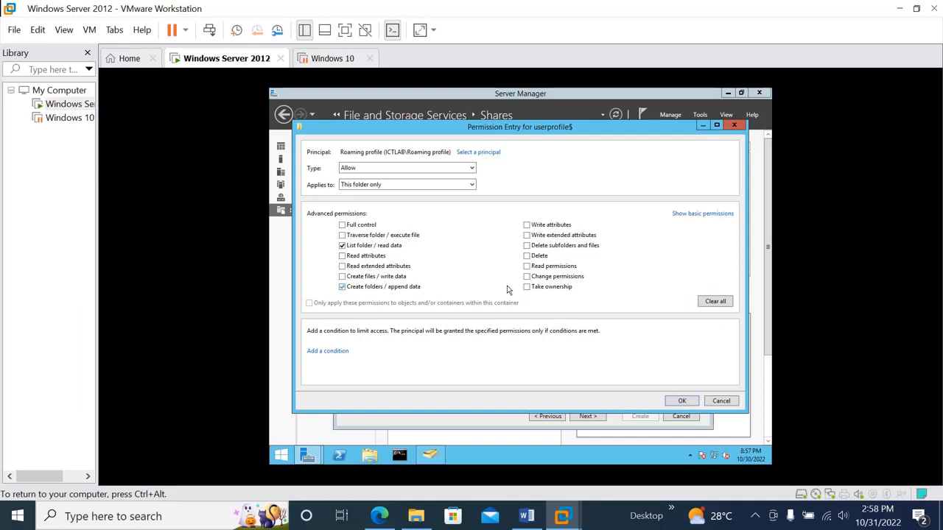
{"action": "left_click", "coordinate": [686, 403]}
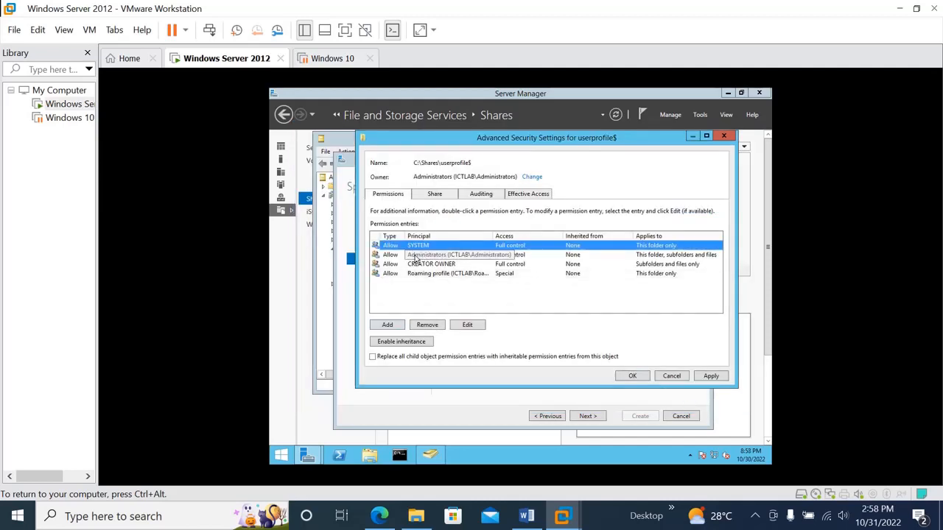
Set the Administrators permission entry to apply to This folder only, and apply the userprofile$ security settings.
{"action": "double_click", "coordinate": [420, 258]}
{"action": "left_click", "coordinate": [371, 185]}
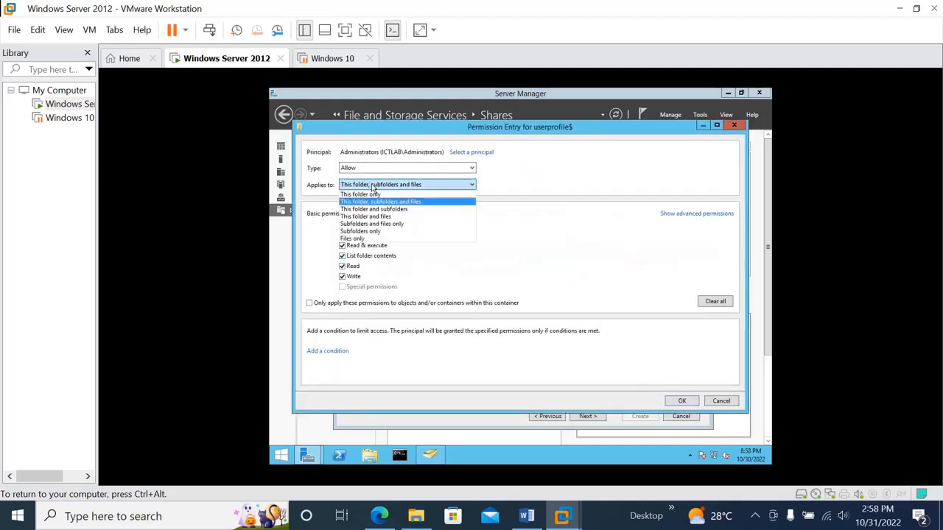
{"action": "left_click", "coordinate": [372, 195]}
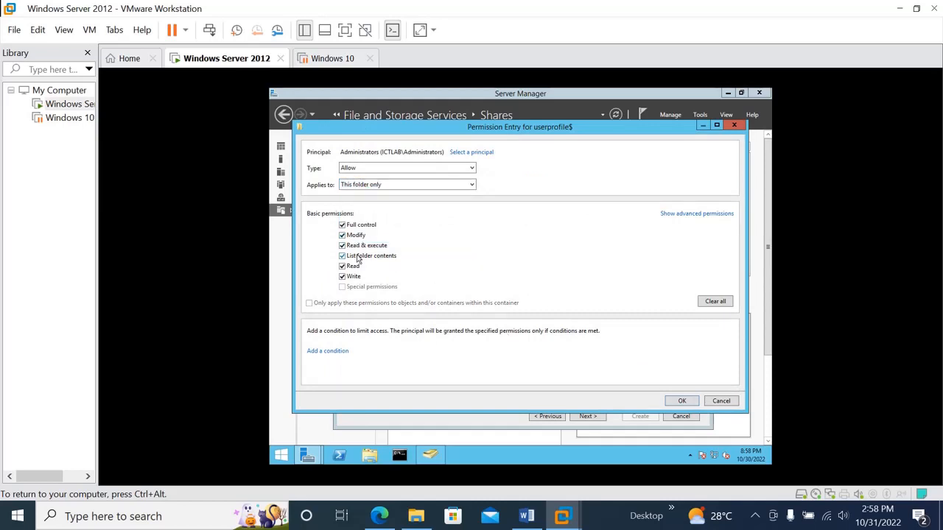
{"action": "left_click", "coordinate": [682, 401]}
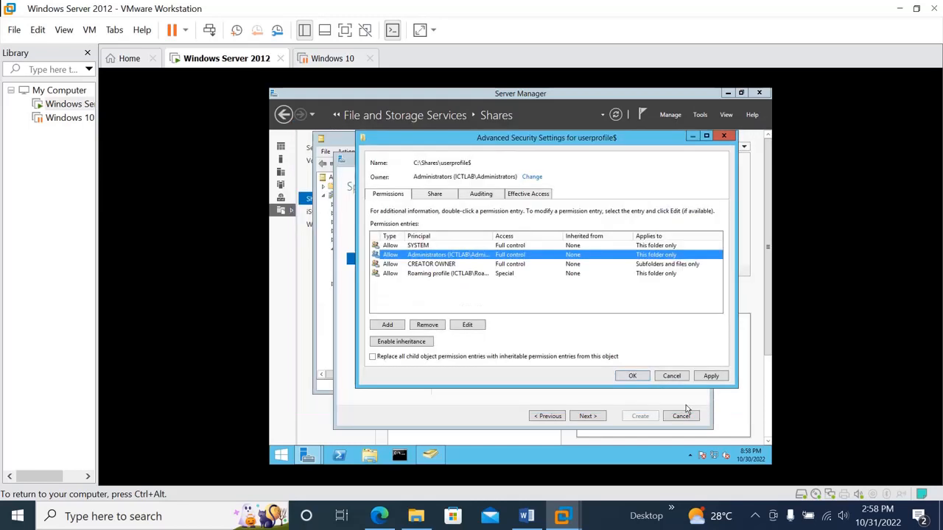
{"action": "left_click", "coordinate": [547, 268]}
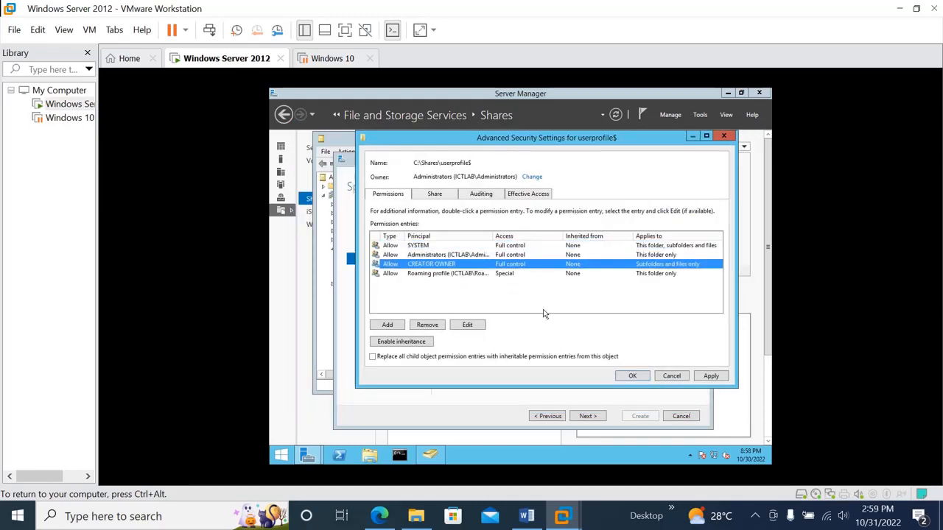
{"action": "left_click", "coordinate": [544, 312]}
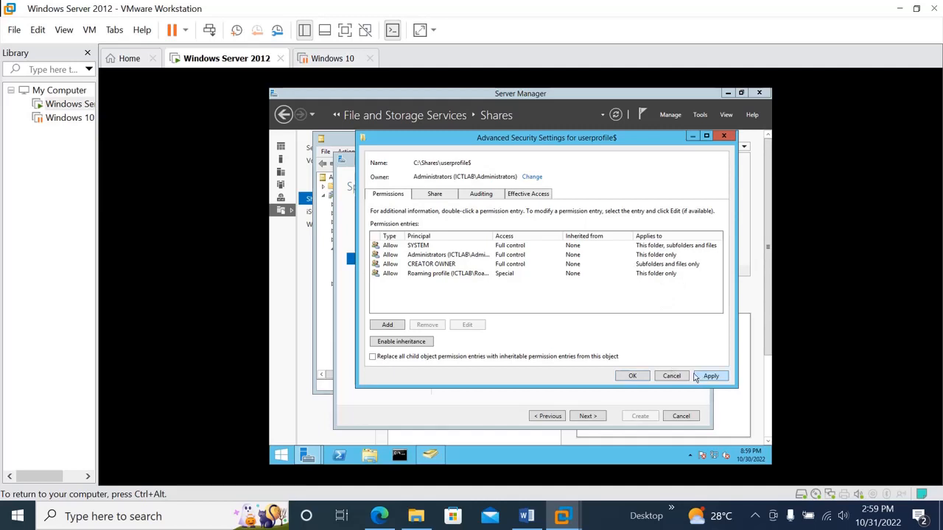
{"action": "left_click", "coordinate": [712, 377]}
{"action": "left_click", "coordinate": [633, 377]}
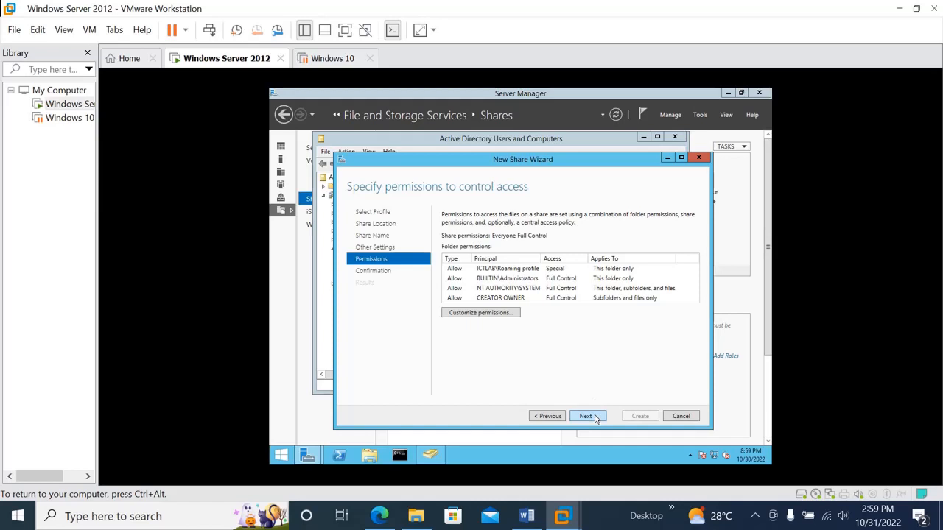
Confirm the selections to create the userprofile$ share and close the New Share Wizard.
{"action": "left_click", "coordinate": [587, 416]}
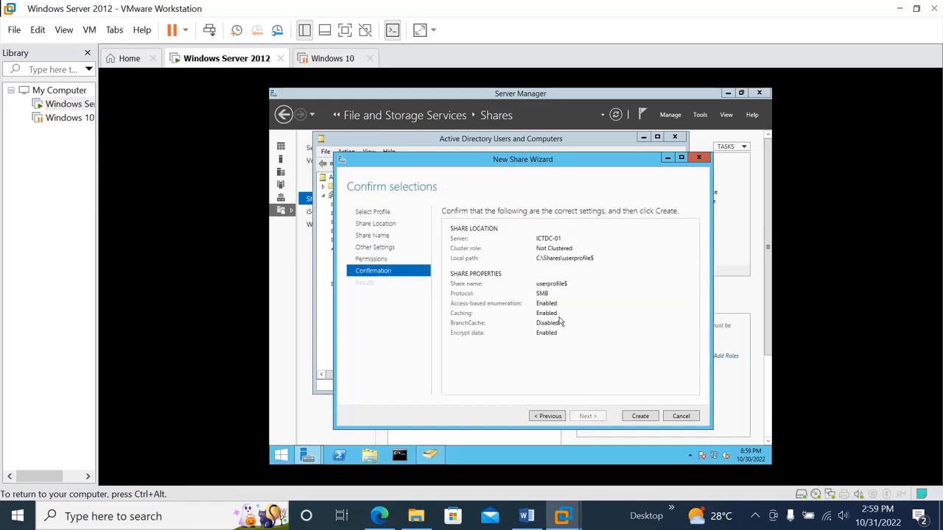
{"action": "left_click", "coordinate": [640, 417]}
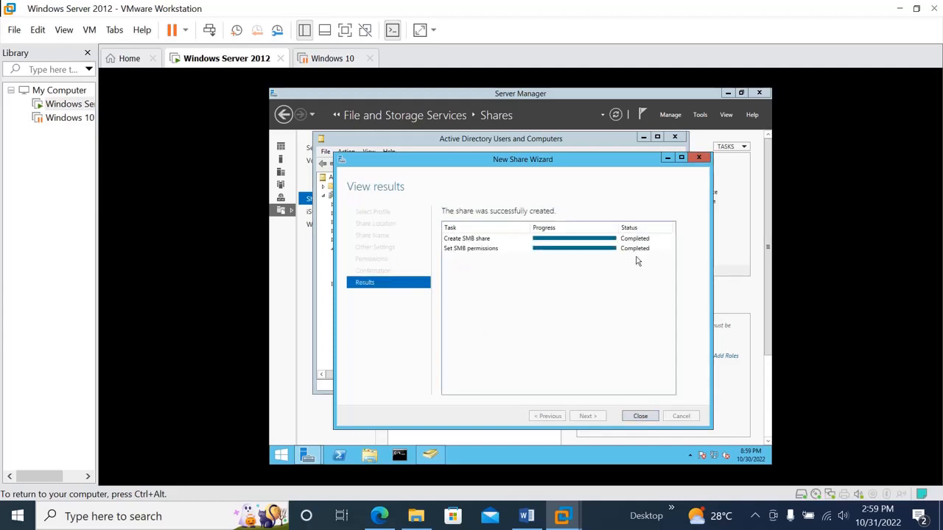
{"action": "left_click", "coordinate": [642, 417]}
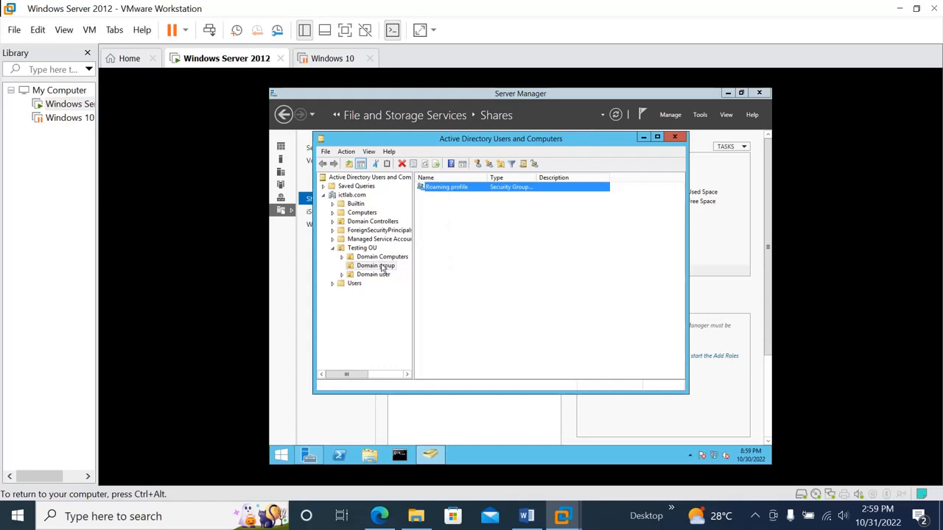
Set the profile path of the first member of the Roaming profile group to \\ICTDC-01\userprofile\%username%.
{"action": "double_click", "coordinate": [433, 189]}
{"action": "left_click", "coordinate": [444, 174]}
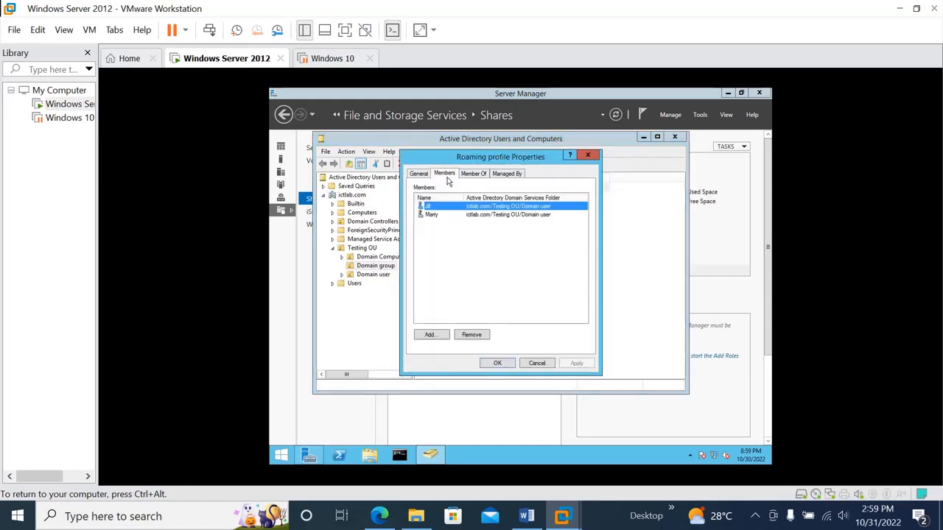
{"action": "double_click", "coordinate": [453, 207]}
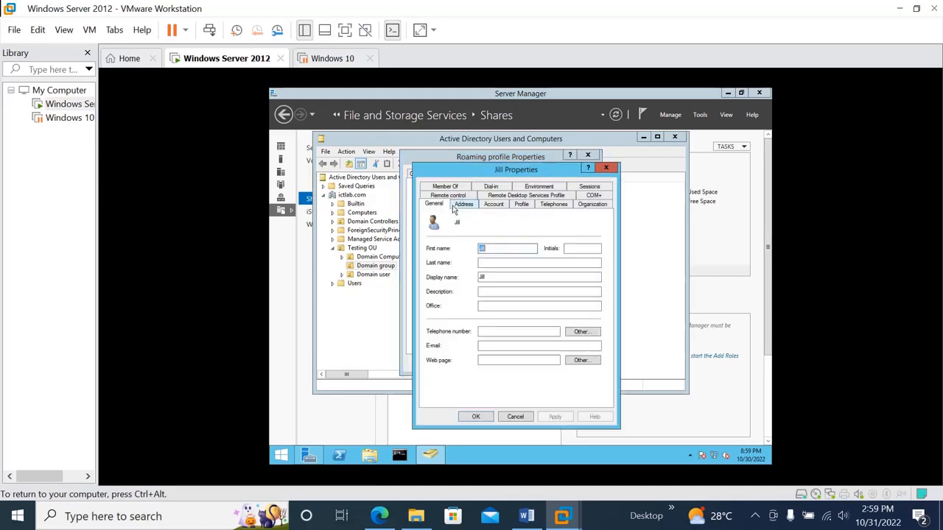
{"action": "left_click", "coordinate": [523, 205]}
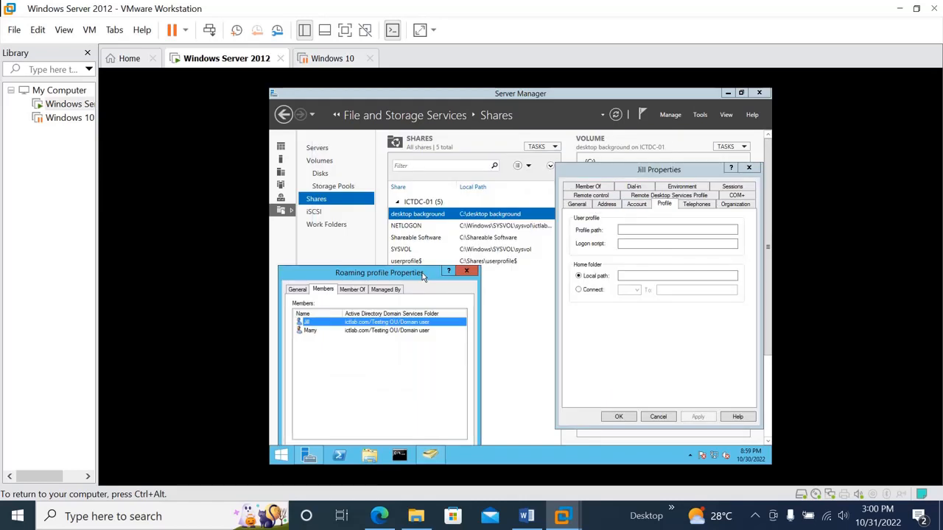
{"action": "left_click_drag", "start_coordinate": [431, 275], "coordinate": [430, 308]}
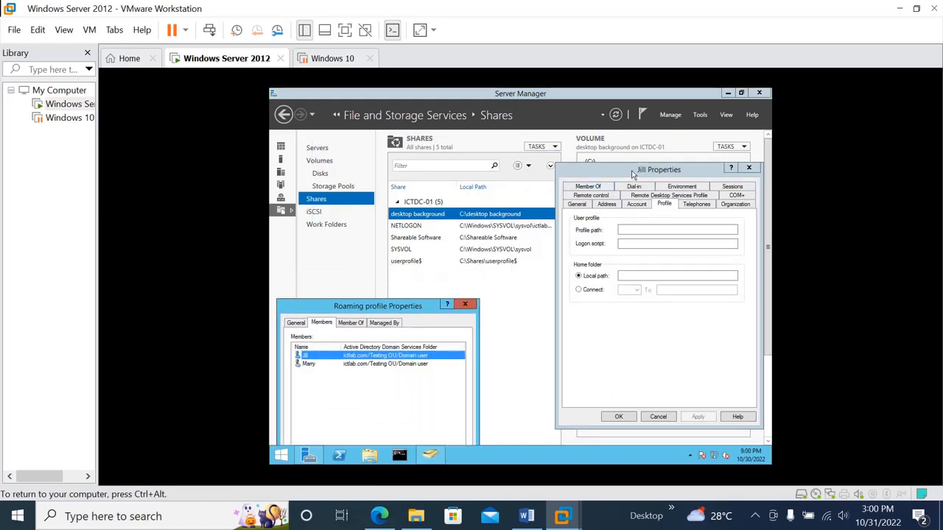
{"action": "left_click", "coordinate": [628, 172]}
{"action": "left_click_drag", "start_coordinate": [627, 171], "coordinate": [678, 221]}
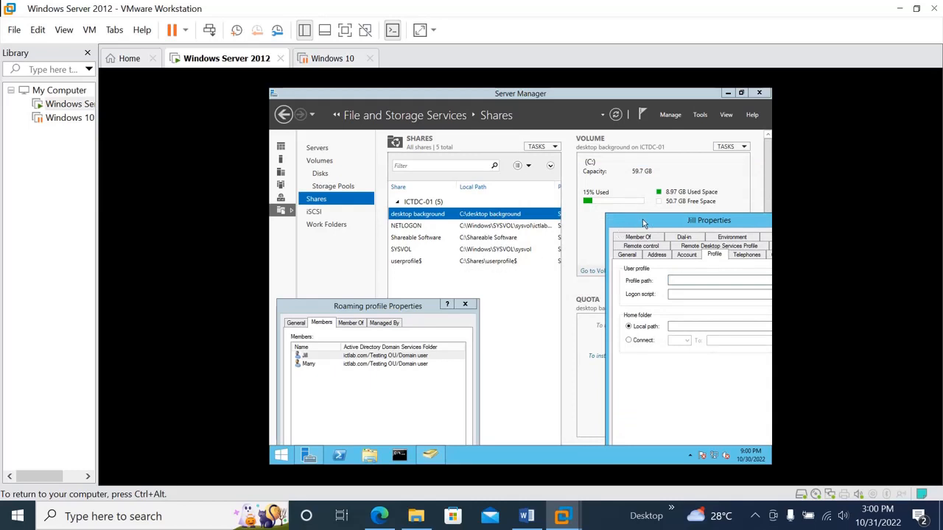
{"action": "left_click_drag", "start_coordinate": [643, 225], "coordinate": [428, 177]}
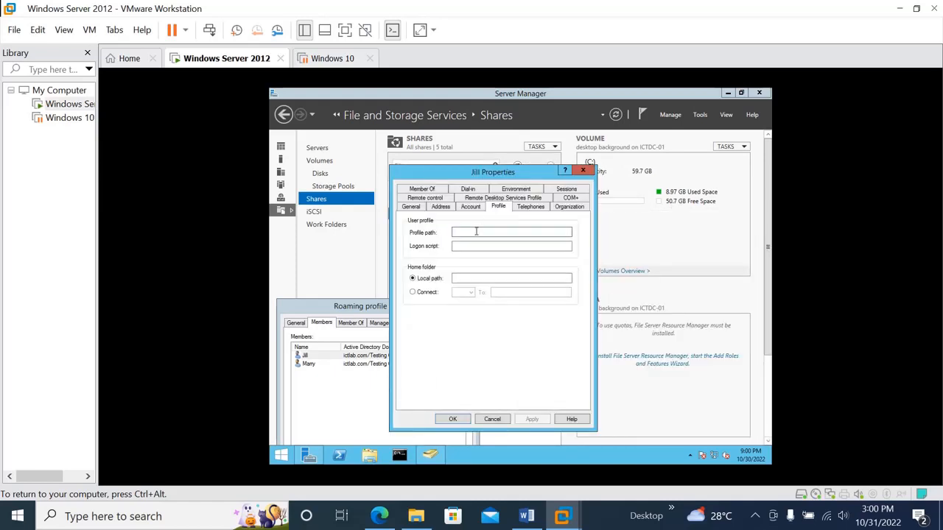
{"action": "type", "text": "\\"}
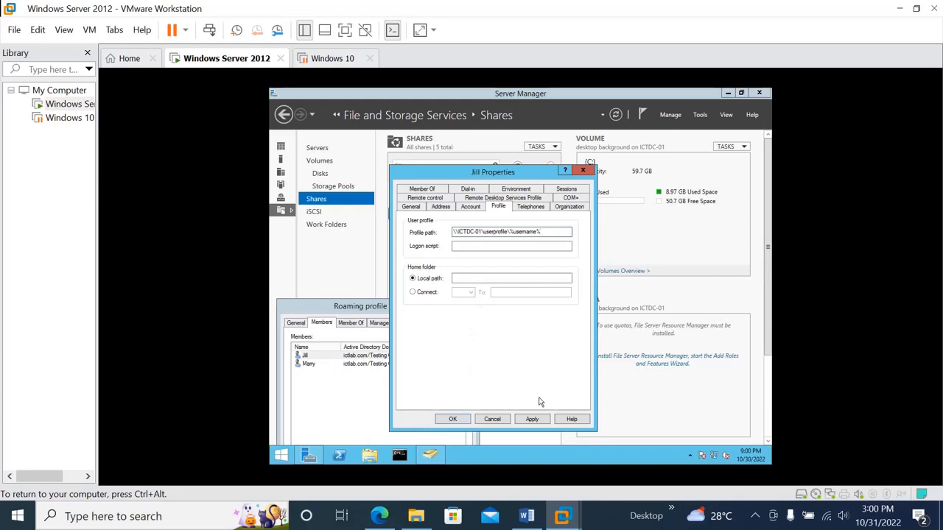
Apply the first member's profile path and confirm that user's properties.
{"action": "left_click", "coordinate": [532, 419]}
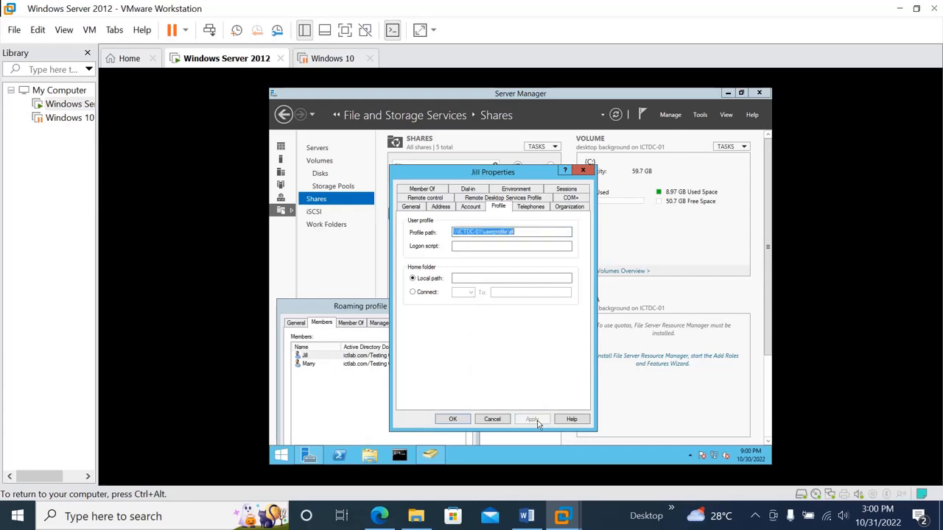
{"action": "left_click", "coordinate": [523, 233]}
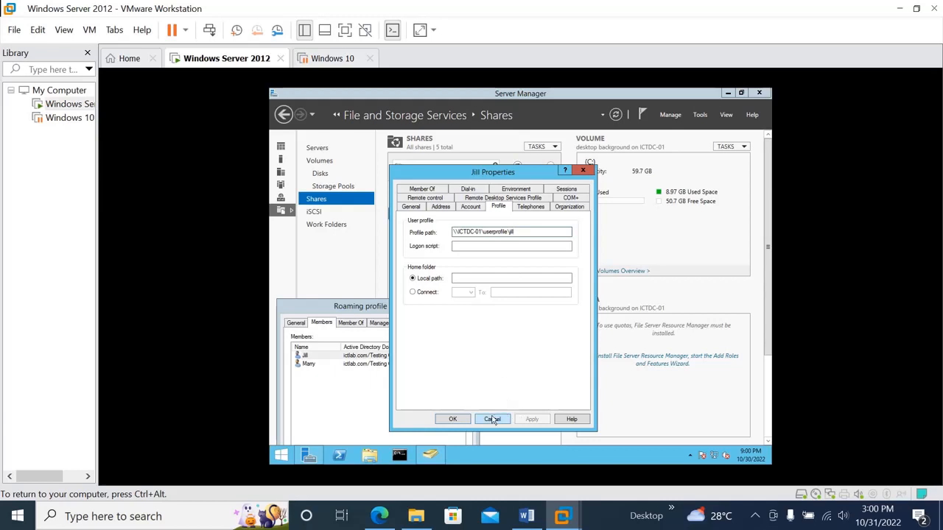
{"action": "left_click", "coordinate": [453, 419]}
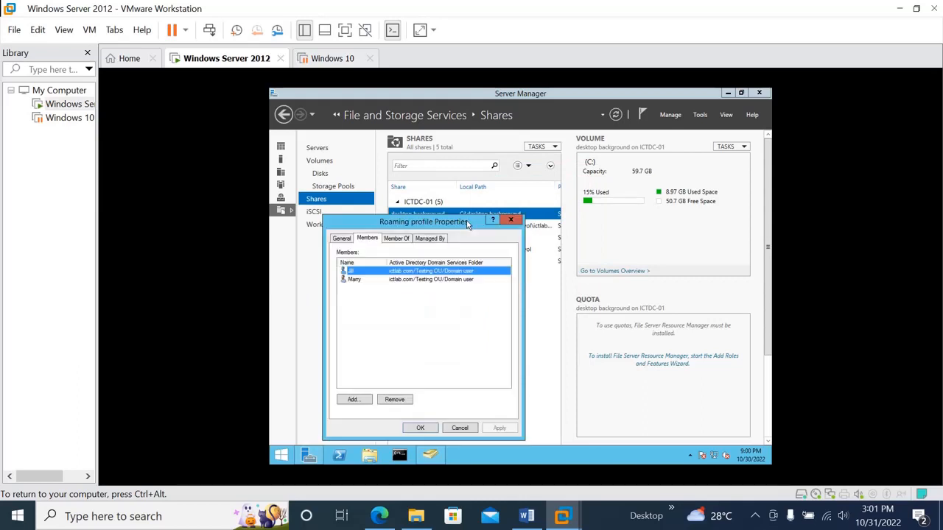
Set the second Roaming profile member's profile path to the member's own user name folder under \\ICTDC-01\userprofile$ and confirm the user's properties.
{"action": "double_click", "coordinate": [415, 280]}
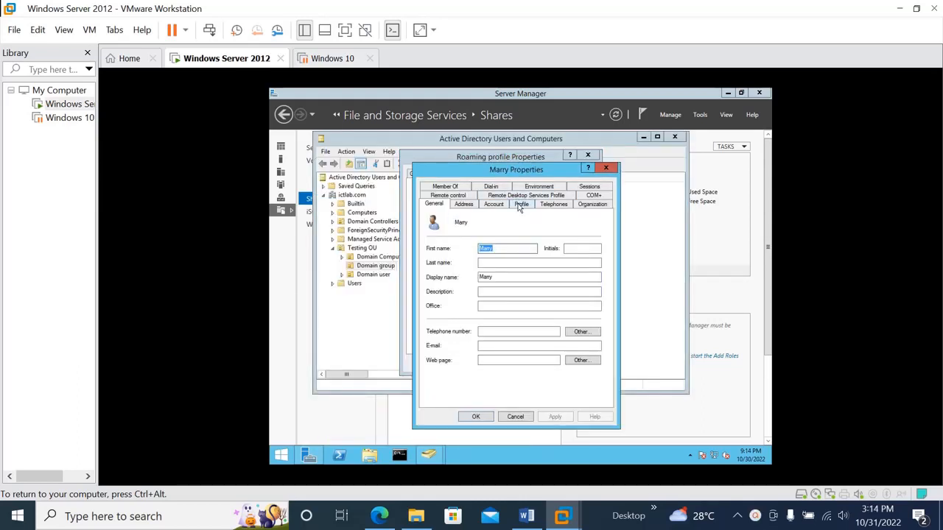
{"action": "left_click", "coordinate": [520, 205]}
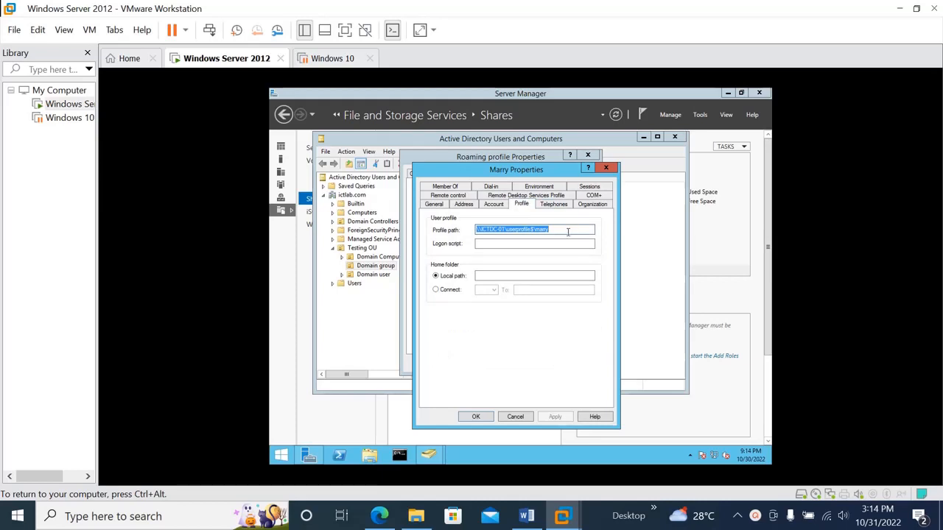
{"action": "left_click", "coordinate": [568, 232]}
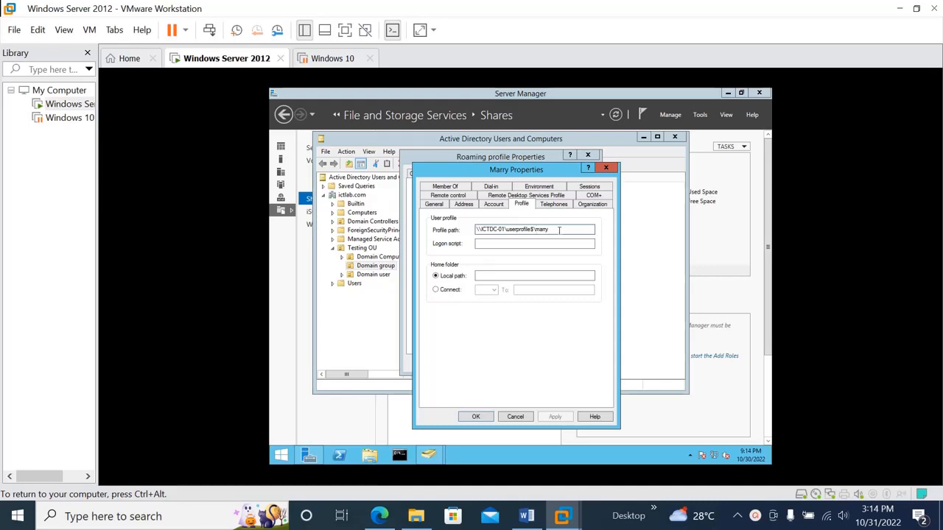
{"action": "left_click", "coordinate": [486, 417]}
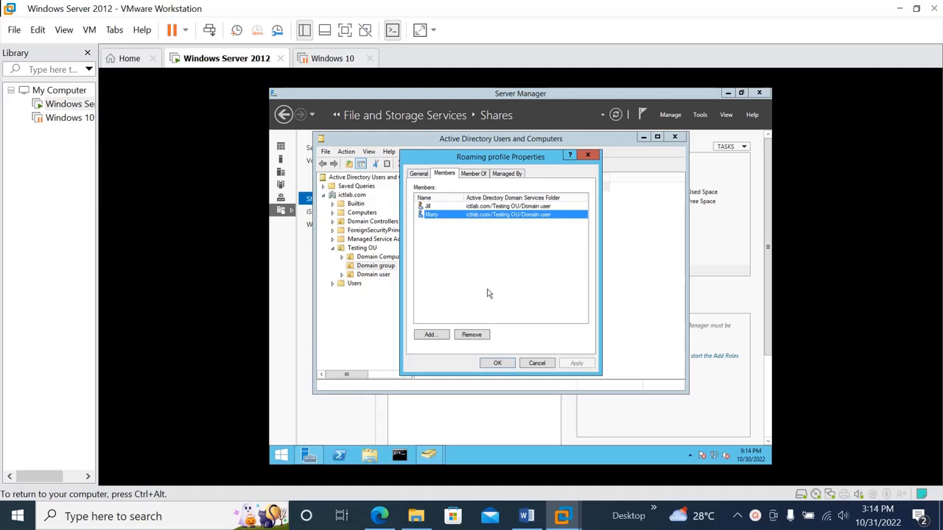
Confirm the Roaming profile group's properties and close Active Directory Users and Computers and Server Manager.
{"action": "left_click", "coordinate": [502, 364]}
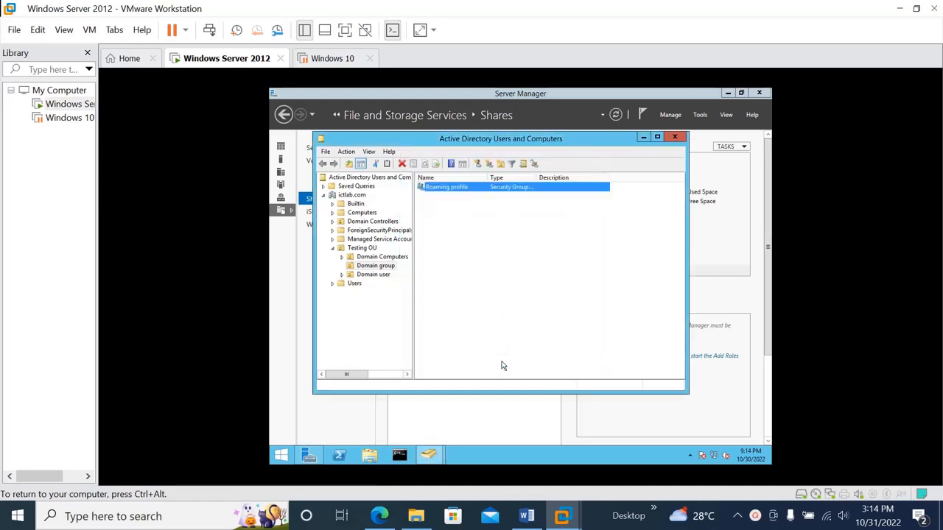
{"action": "left_click", "coordinate": [679, 140]}
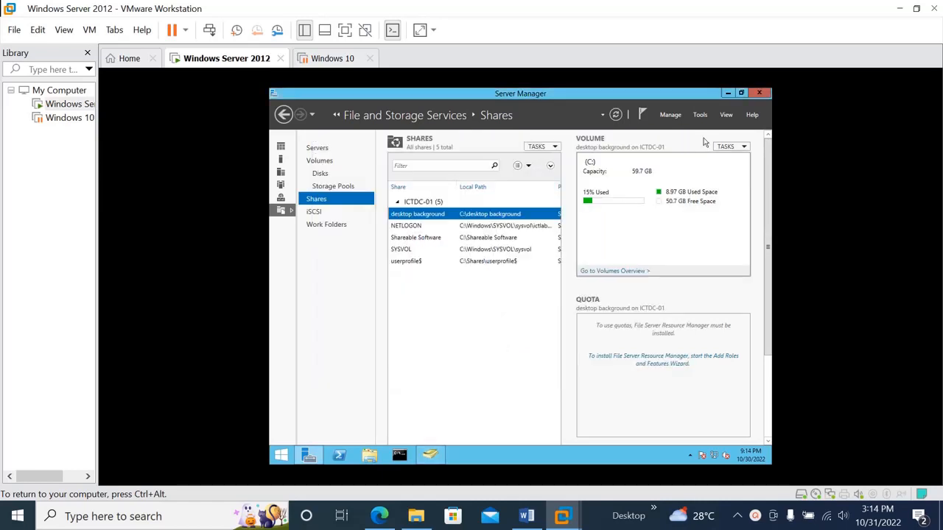
{"action": "left_click", "coordinate": [763, 94]}
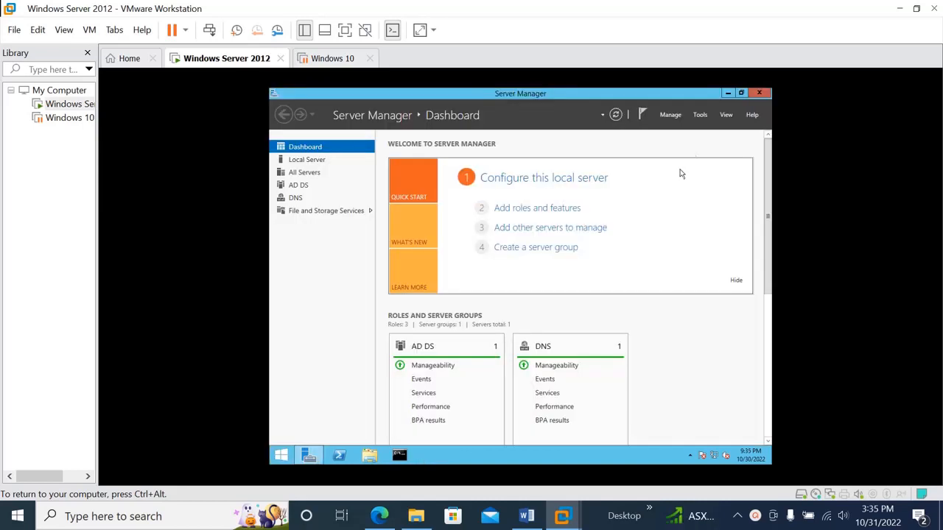
{"action": "left_click", "coordinate": [759, 96]}
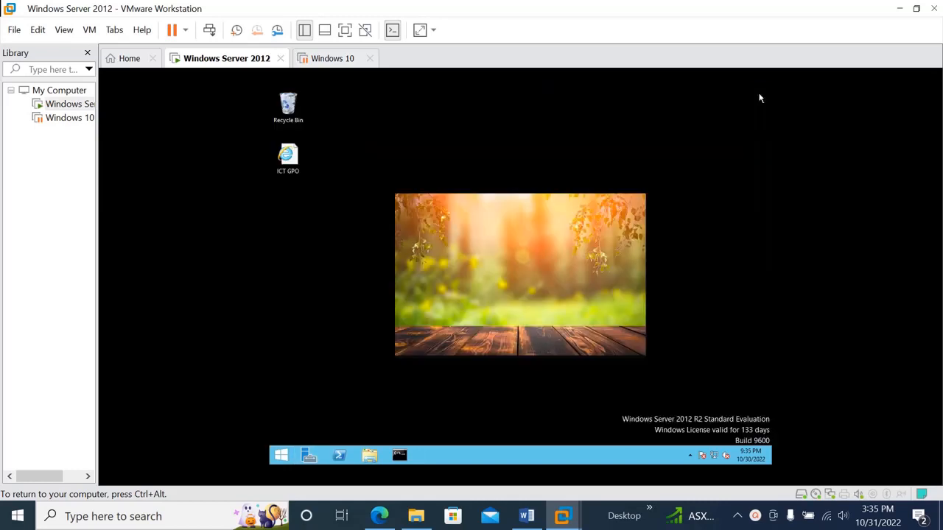
{"action": "left_click", "coordinate": [281, 454]}
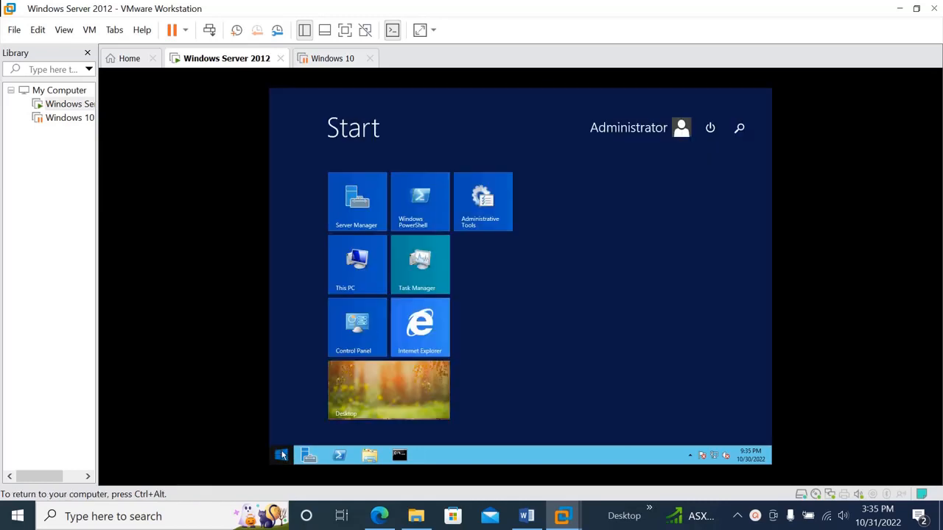
{"action": "left_click", "coordinate": [711, 131]}
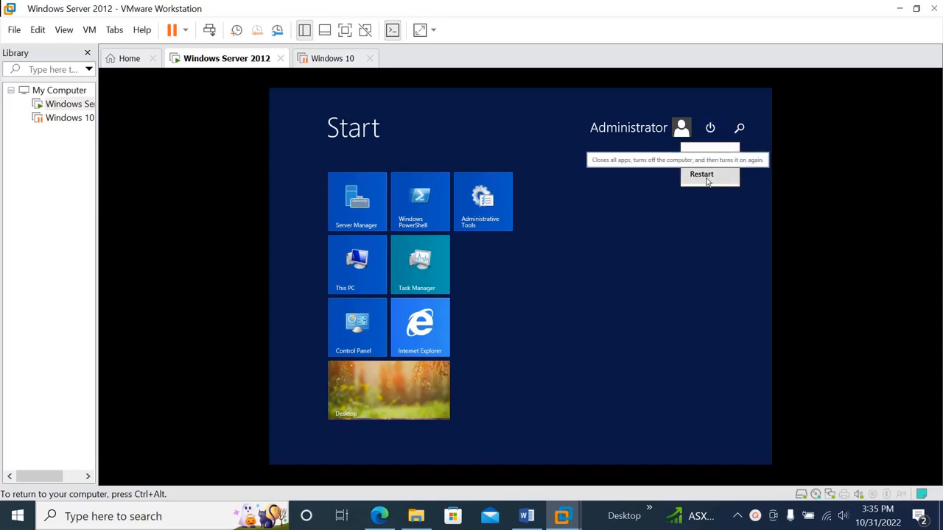
{"action": "left_click", "coordinate": [587, 252]}
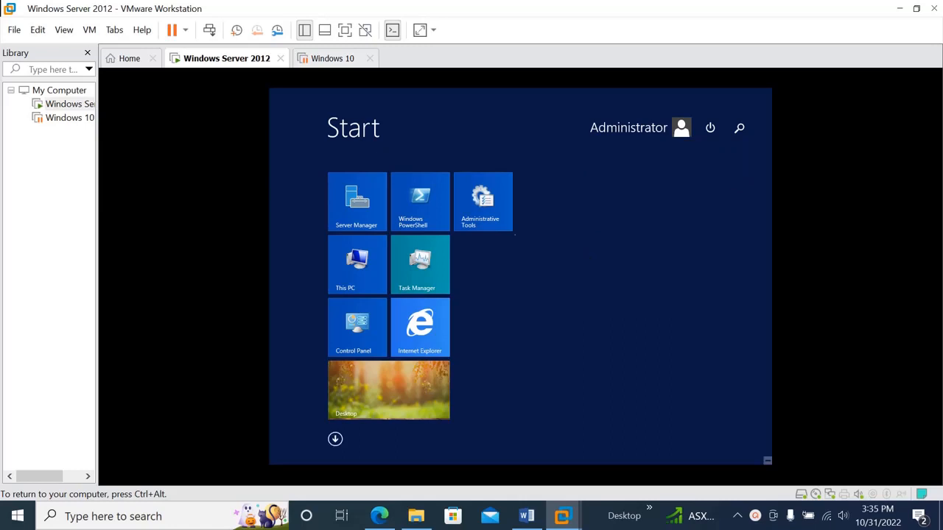
Send Ctrl+Alt+Del to the Windows Server 2012 virtual machine and choose to switch user.
{"action": "mouse_move", "coordinate": [269, 90]}
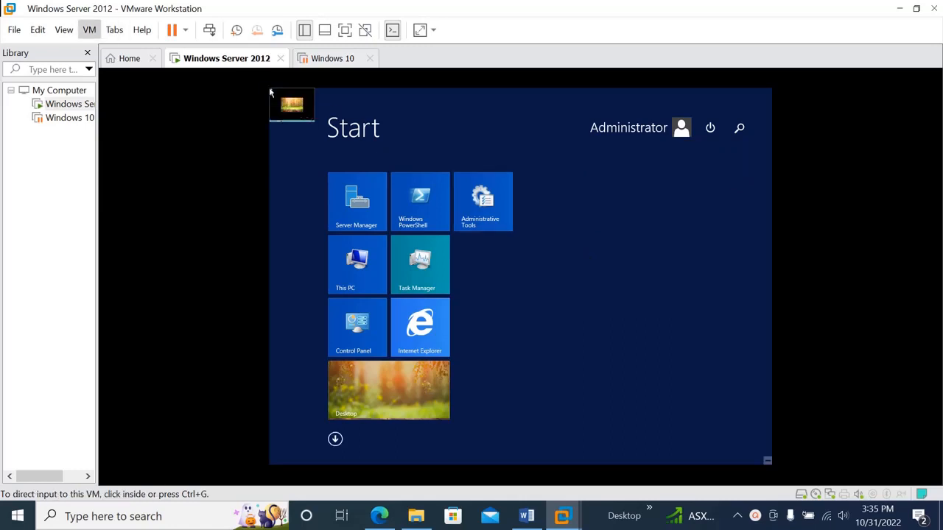
{"action": "left_click", "coordinate": [89, 29]}
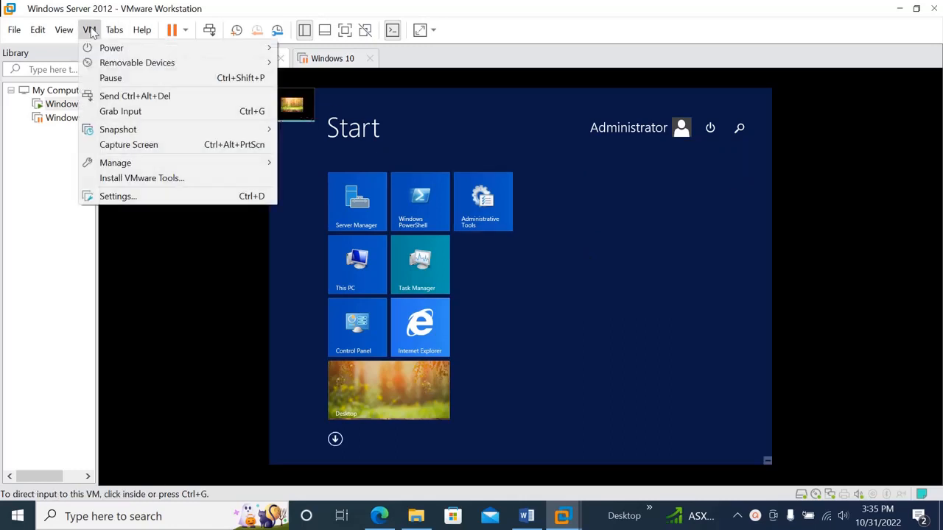
{"action": "left_click", "coordinate": [133, 96]}
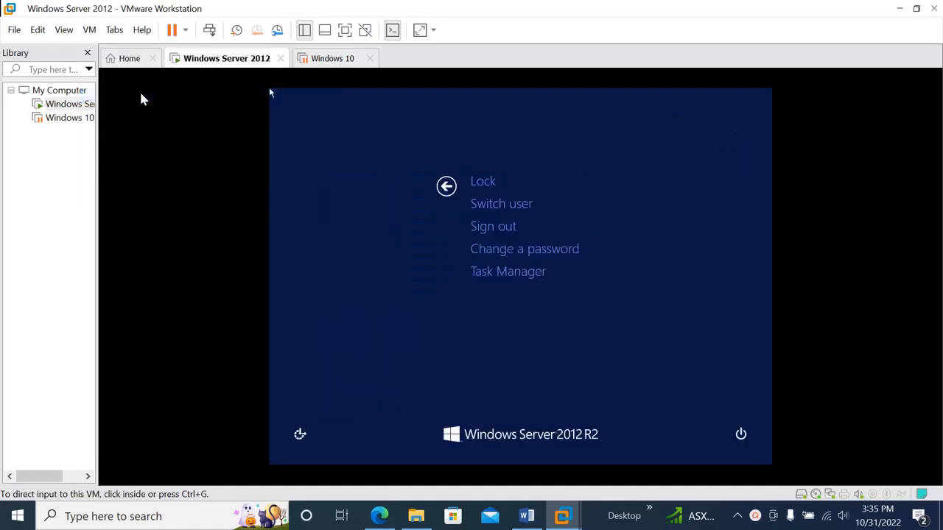
{"action": "left_click", "coordinate": [490, 207]}
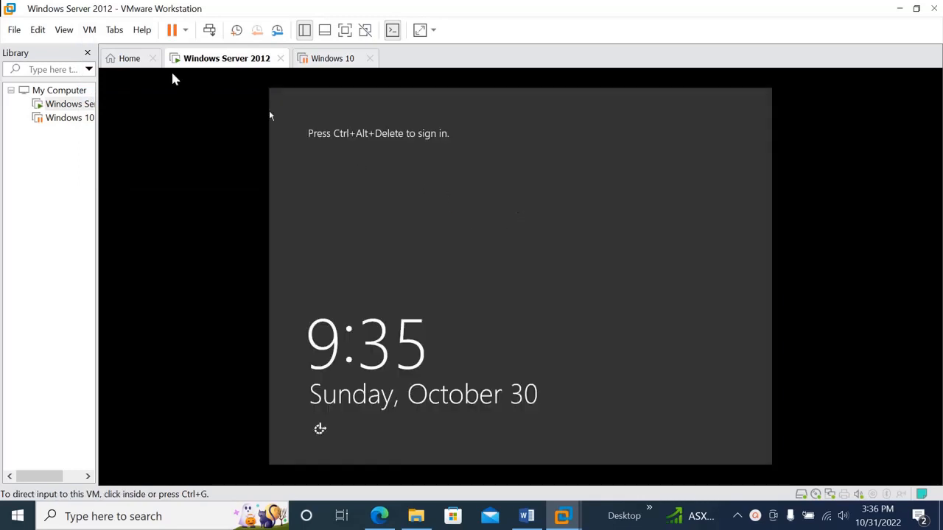
Send Ctrl+Alt+Del to the virtual machine at the lock screen and acknowledge the logon warning.
{"action": "left_click", "coordinate": [87, 29]}
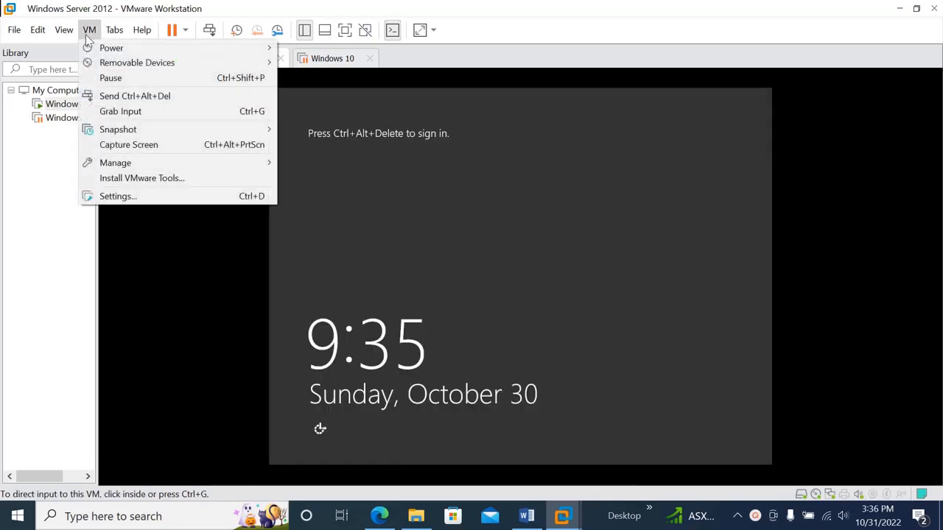
{"action": "left_click", "coordinate": [118, 95]}
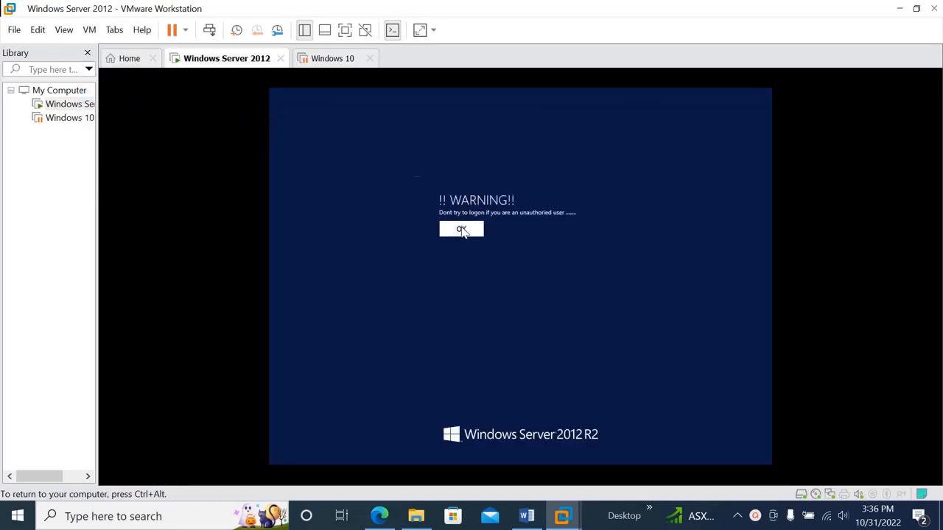
{"action": "left_click", "coordinate": [462, 231]}
Sign in to the ictlab domain as the first Roaming profile member, entering the user name and account password.
{"action": "left_click", "coordinate": [564, 234]}
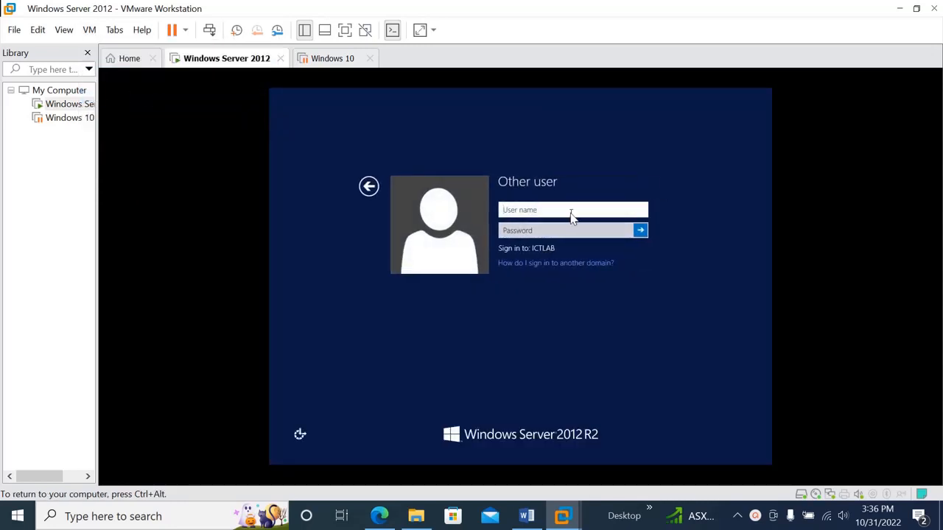
{"action": "type", "text": "ictlab\\jill"}
{"action": "left_click", "coordinate": [538, 234]}
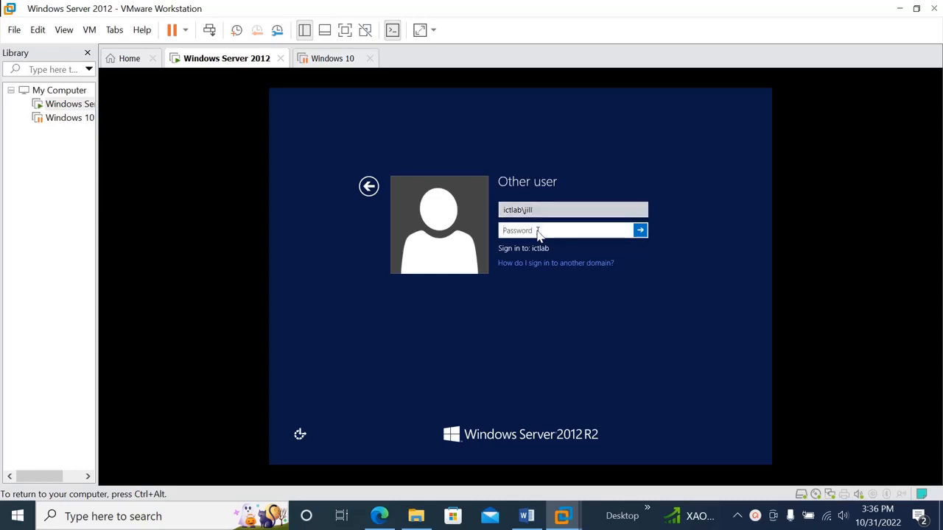
{"action": "type", "text": "•••••••••"}
{"action": "key", "text": "Return"}
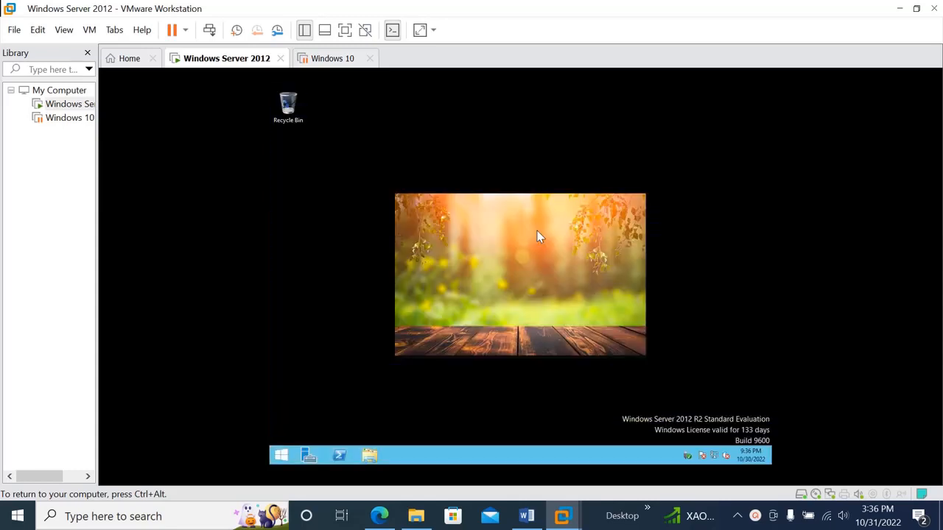
Check the signed-in domain user's profile type and status in the User Profiles section of the advanced system settings, and close the system windows.
{"action": "left_click", "coordinate": [280, 458]}
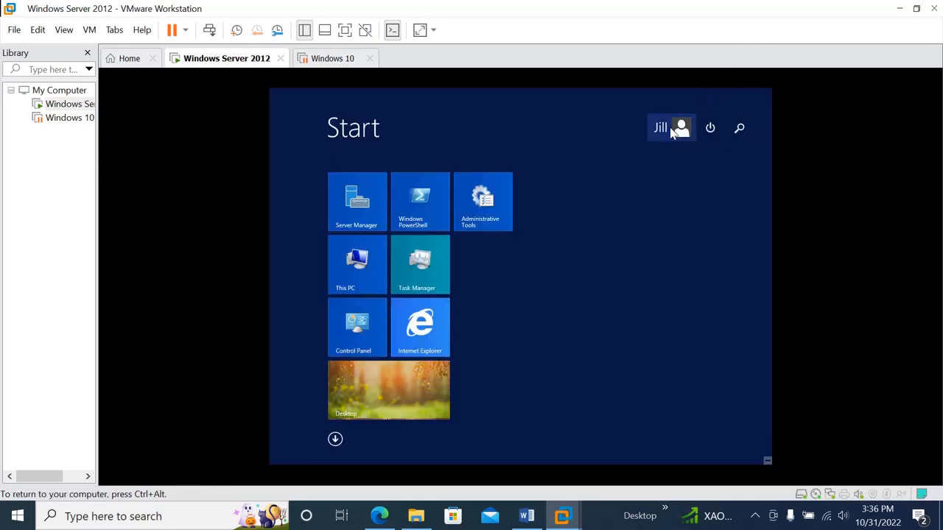
{"action": "left_click", "coordinate": [354, 333]}
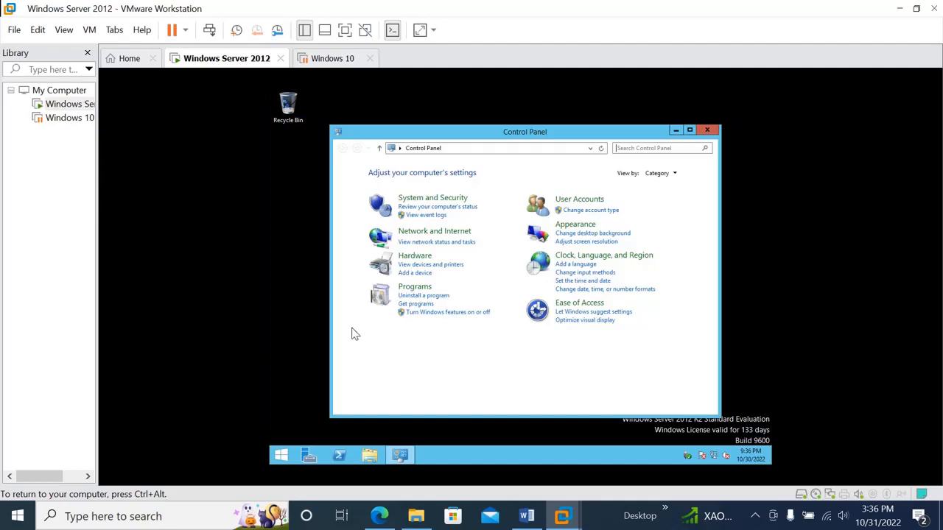
{"action": "left_click", "coordinate": [414, 204]}
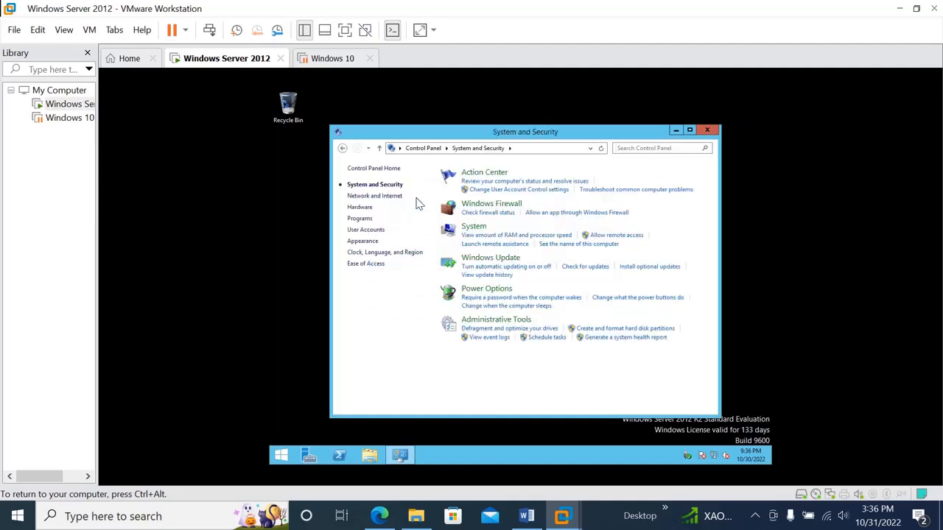
{"action": "left_click", "coordinate": [474, 227]}
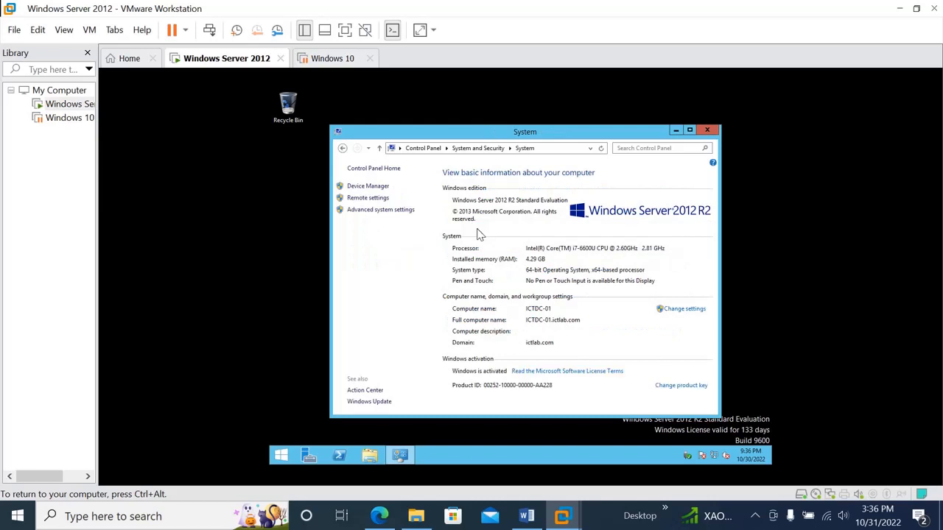
{"action": "left_click", "coordinate": [380, 211]}
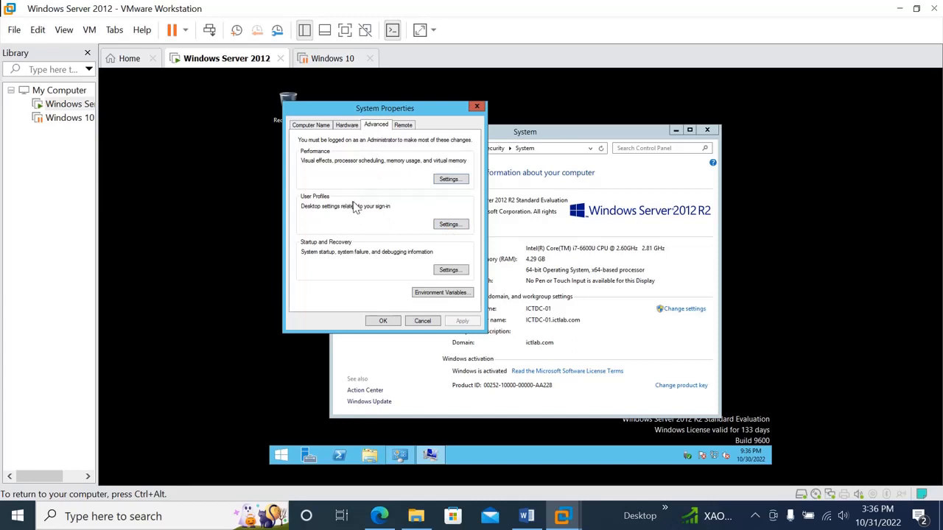
{"action": "left_click", "coordinate": [449, 225]}
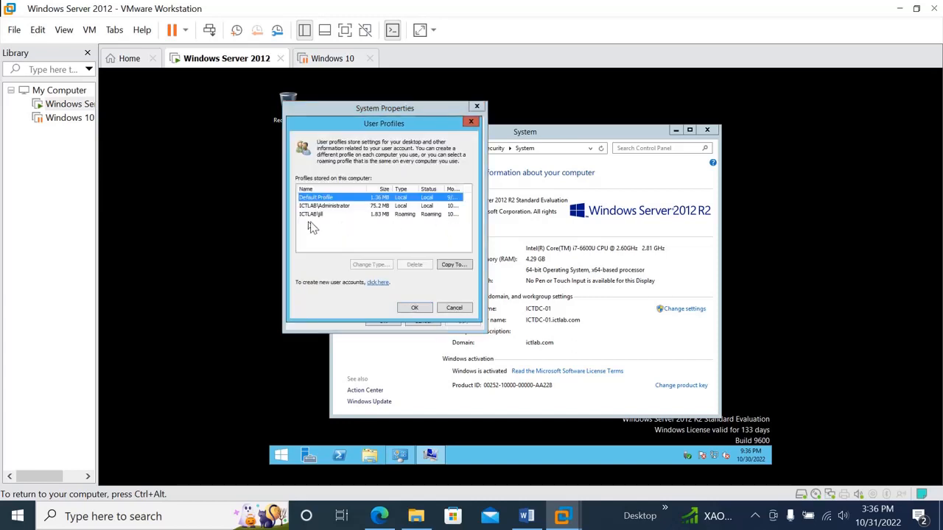
{"action": "left_click", "coordinate": [311, 217]}
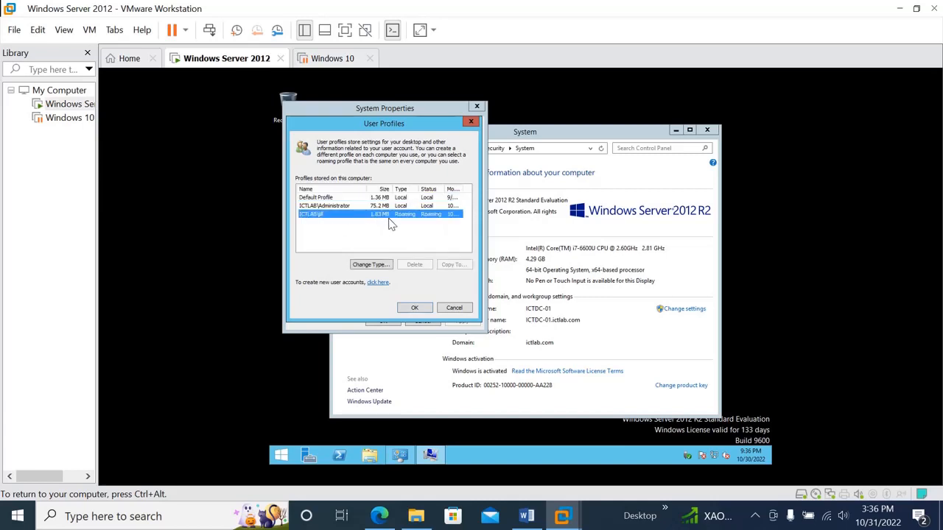
{"action": "left_click", "coordinate": [418, 308]}
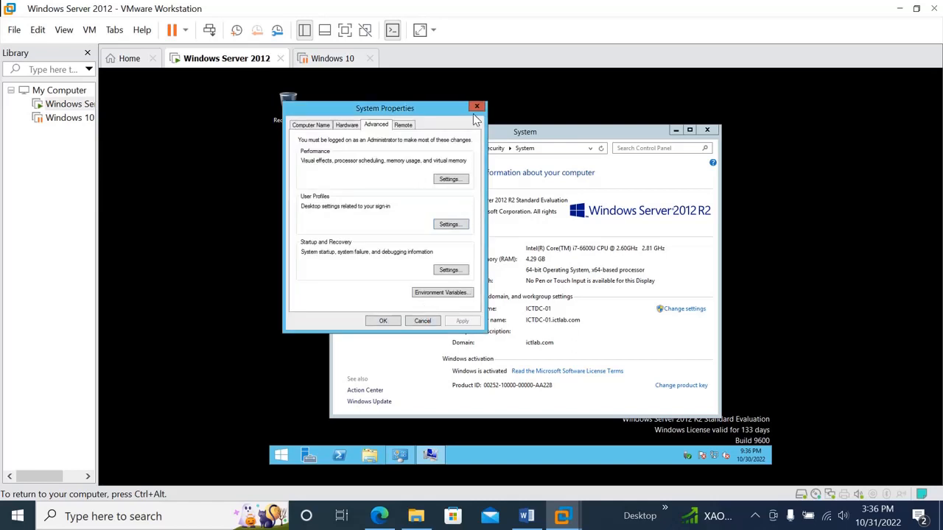
{"action": "left_click_drag", "start_coordinate": [473, 113], "coordinate": [473, 109]}
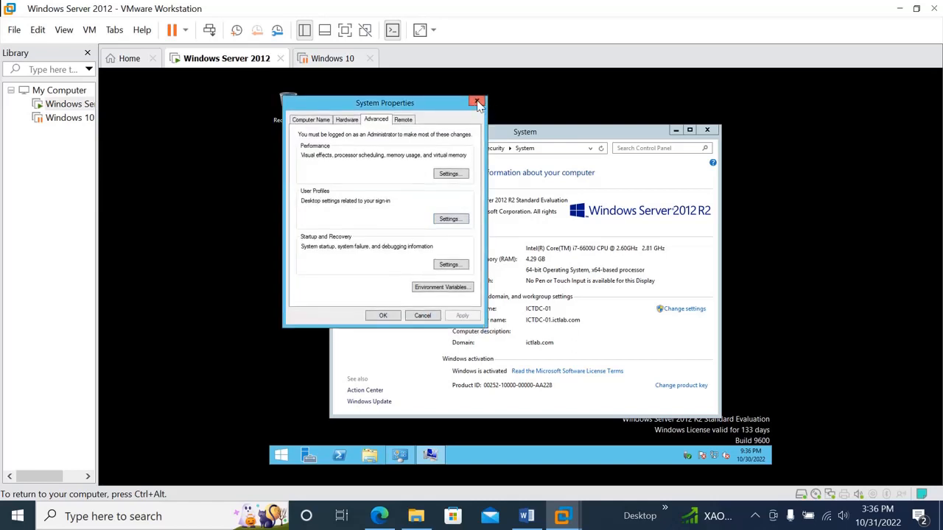
{"action": "left_click", "coordinate": [477, 101]}
{"action": "left_click", "coordinate": [713, 131]}
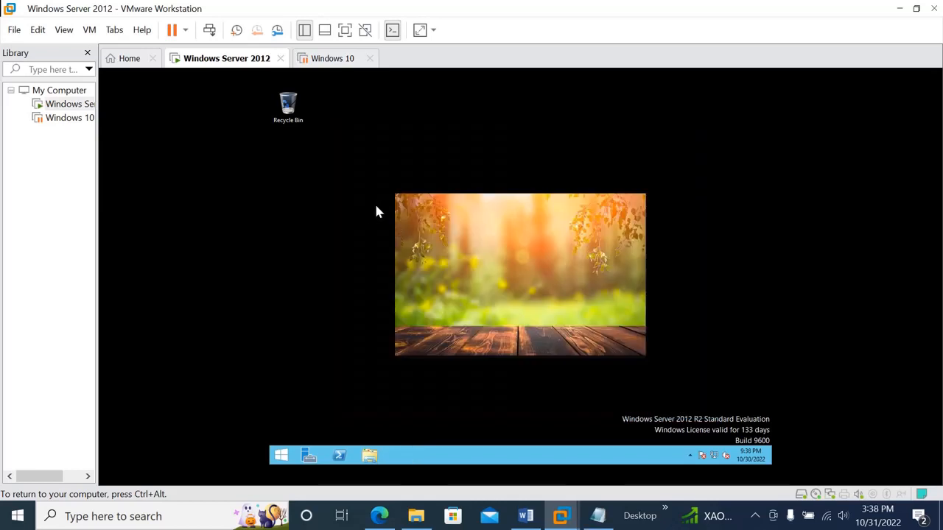
Create a new folder named "share file" on the server desktop.
{"action": "right_click", "coordinate": [380, 203]}
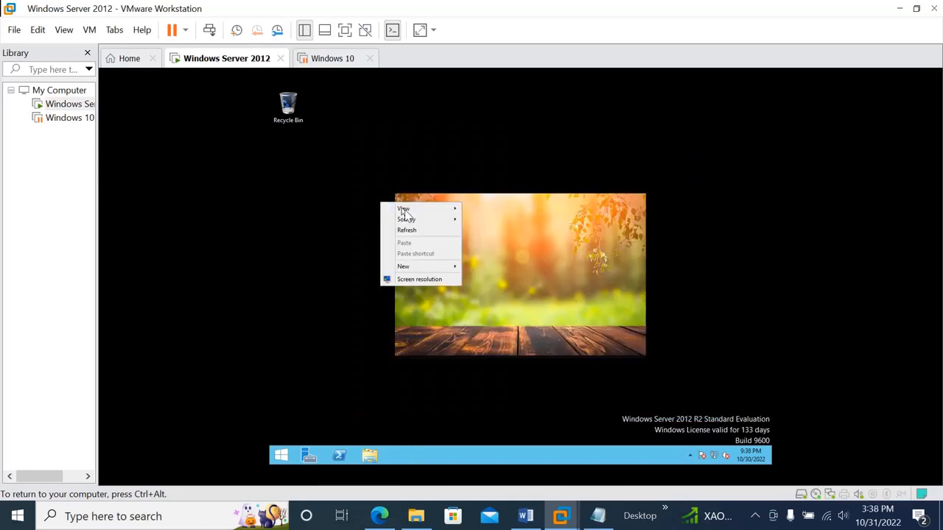
{"action": "mouse_move", "coordinate": [444, 223]}
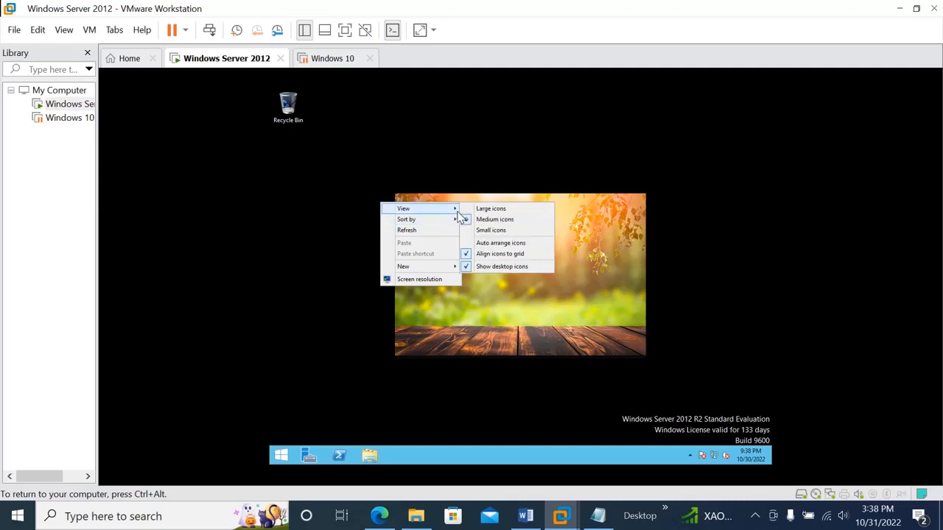
{"action": "mouse_move", "coordinate": [449, 273]}
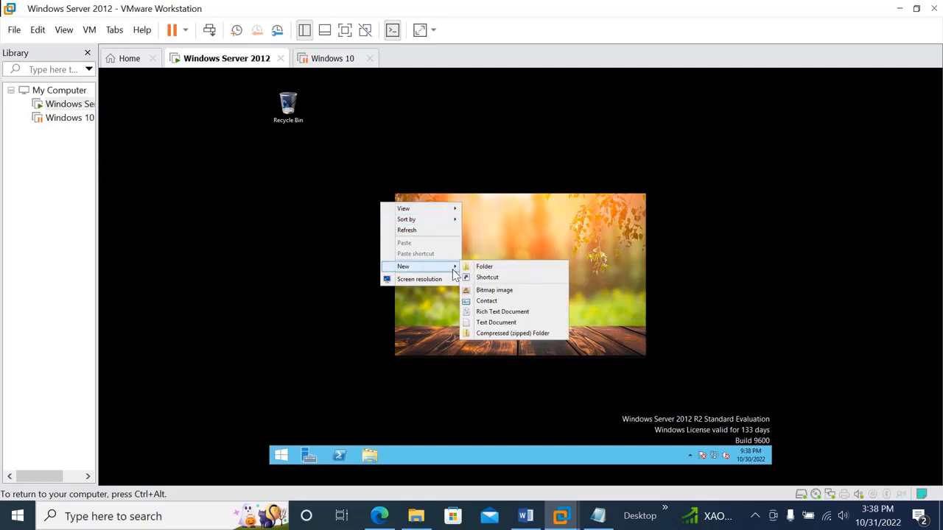
{"action": "left_click", "coordinate": [484, 267]}
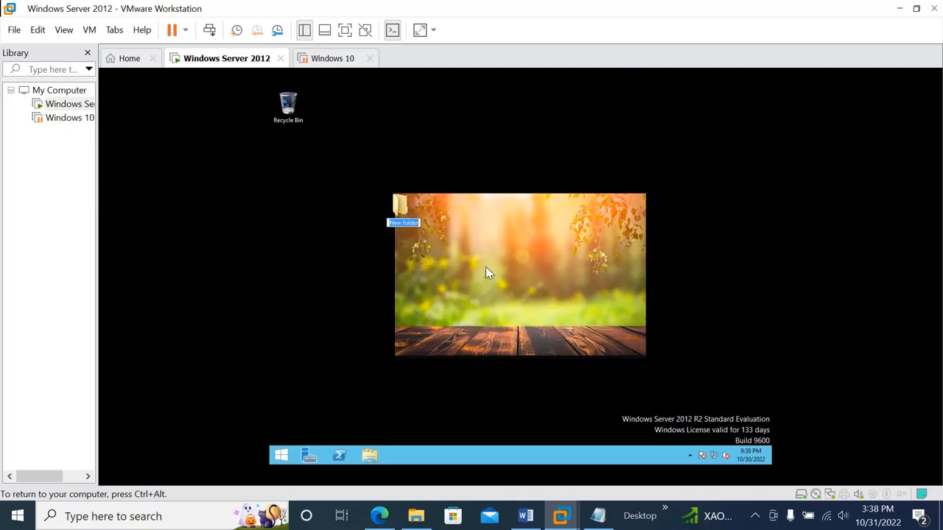
{"action": "type", "text": "share"}
{"action": "key", "text": "Return"}
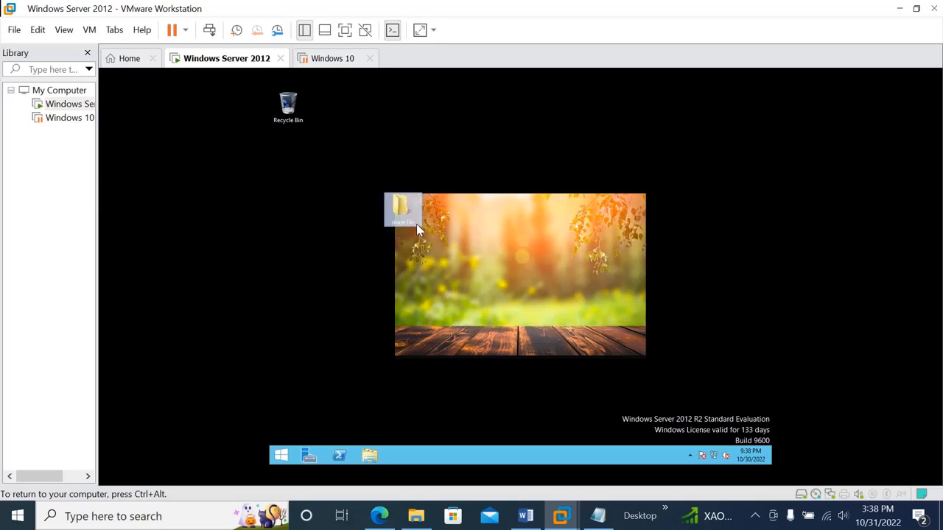
Open Notepad through a Start search and write "Write something in it" in the blank document.
{"action": "key", "text": "super"}
{"action": "left_click", "coordinate": [740, 129]}
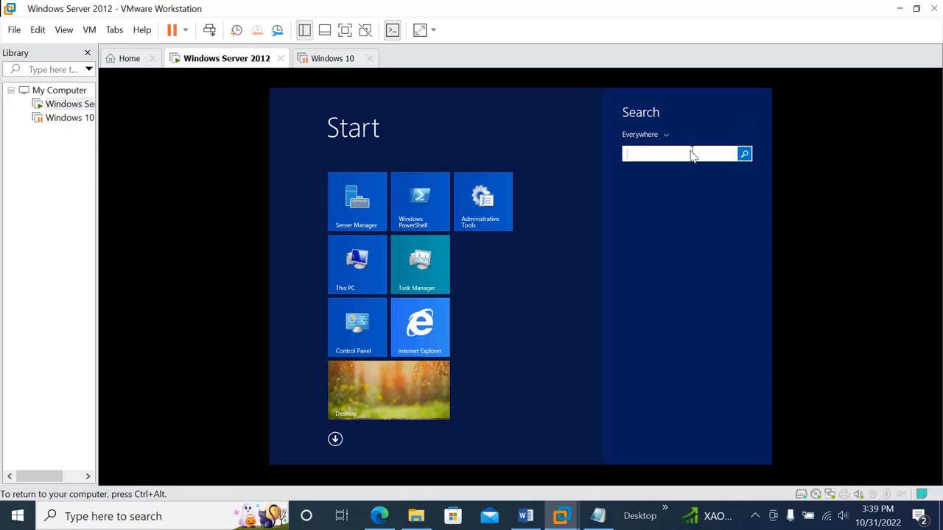
{"action": "type", "text": "notep"}
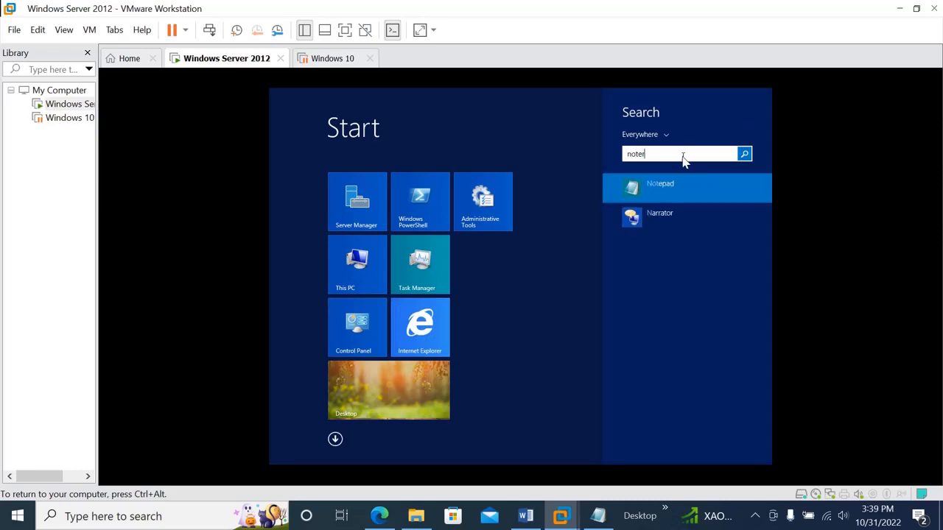
{"action": "left_click", "coordinate": [676, 187]}
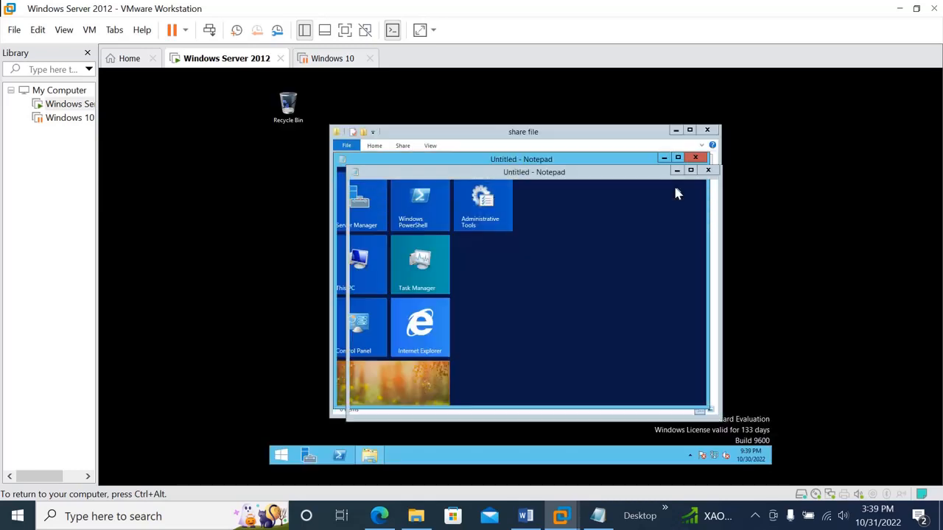
{"action": "type", "text": "Write so"}
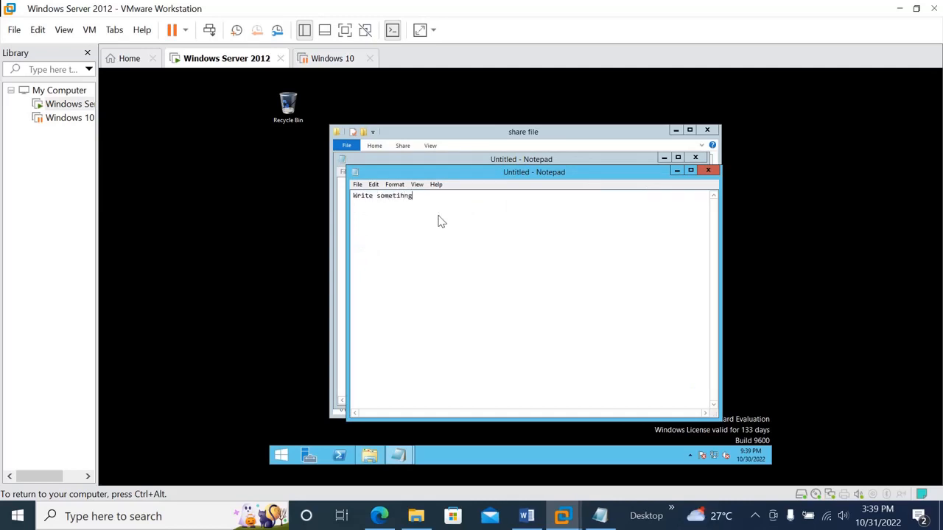
{"action": "type", "text": "mething in it"}
Save the text document as "notepad" in the share file folder on the desktop.
{"action": "left_click", "coordinate": [358, 185]}
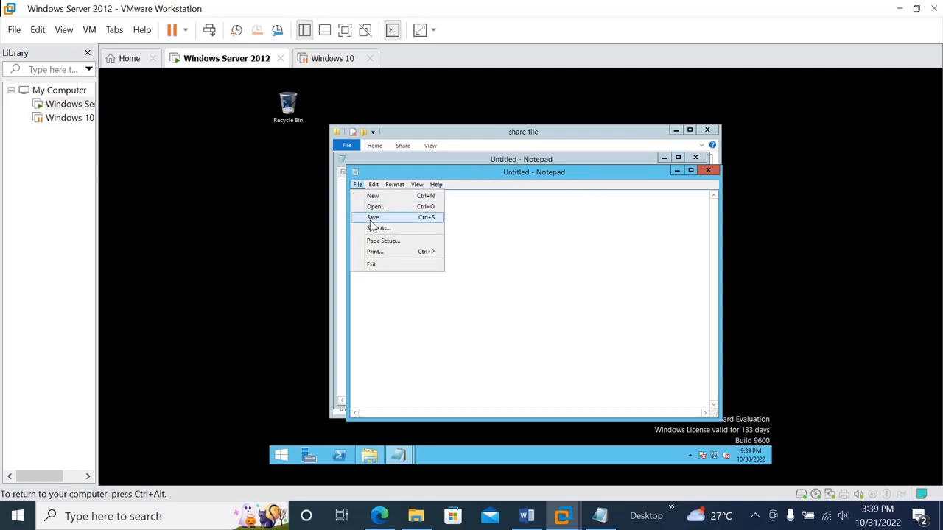
{"action": "left_click", "coordinate": [371, 220]}
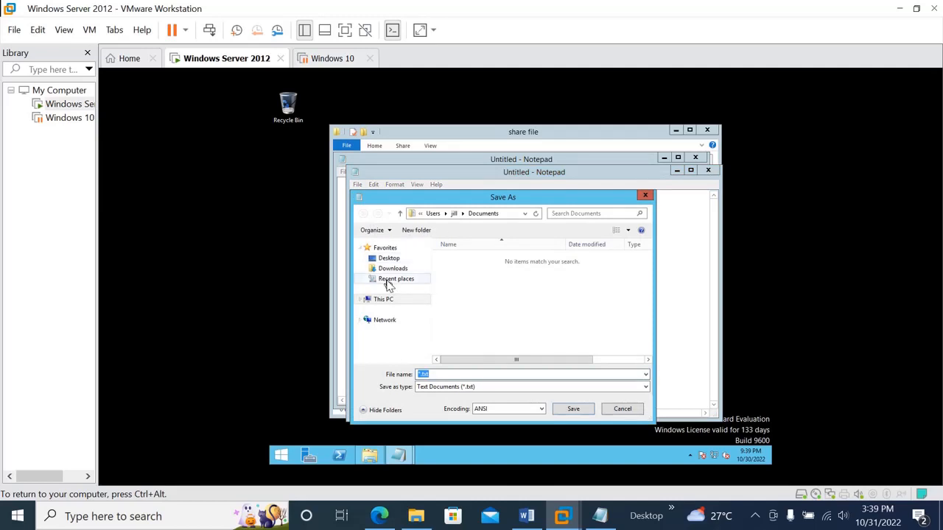
{"action": "left_click", "coordinate": [386, 258]}
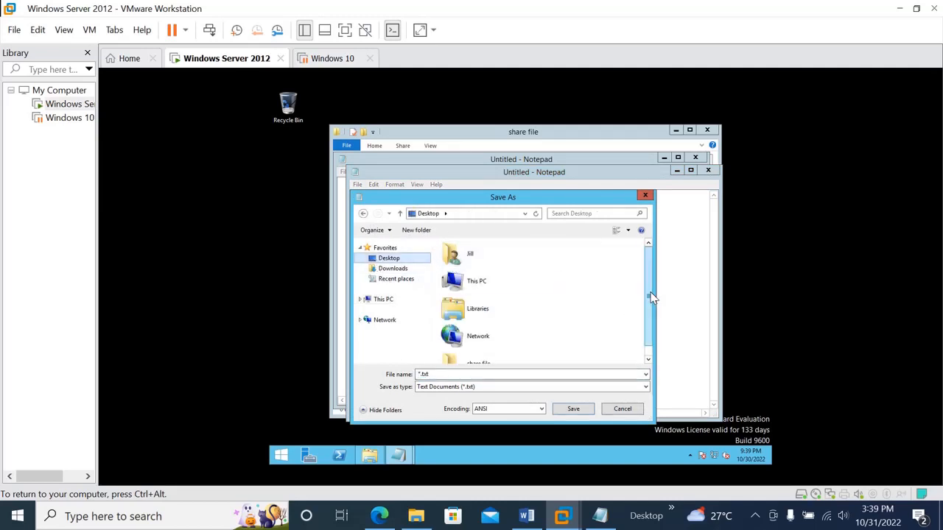
{"action": "left_click_drag", "start_coordinate": [649, 294], "coordinate": [655, 327]}
{"action": "left_click", "coordinate": [490, 356]}
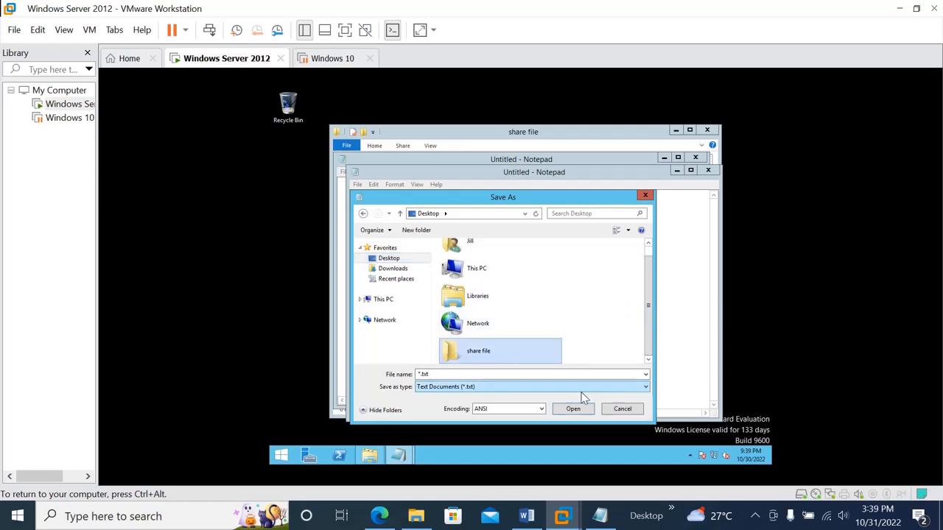
{"action": "left_click", "coordinate": [577, 413]}
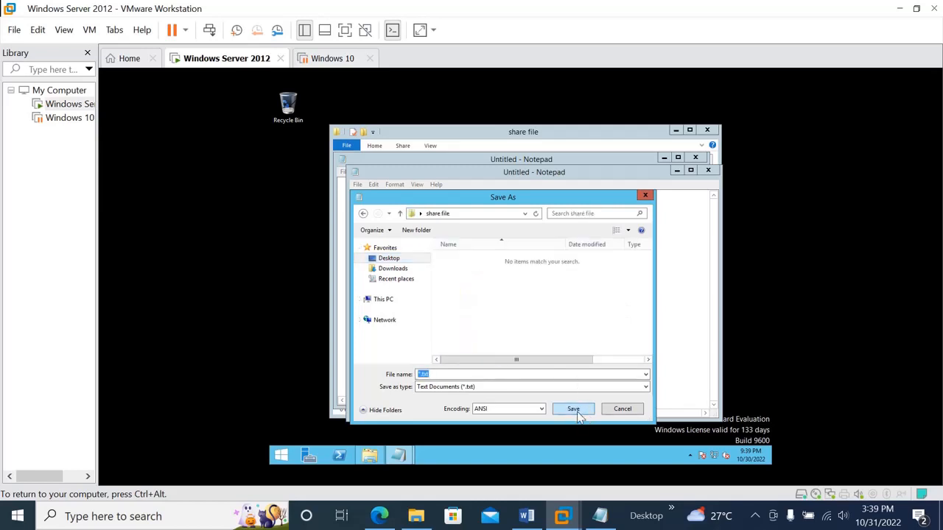
{"action": "type", "text": "notepad"}
{"action": "left_click", "coordinate": [511, 343]}
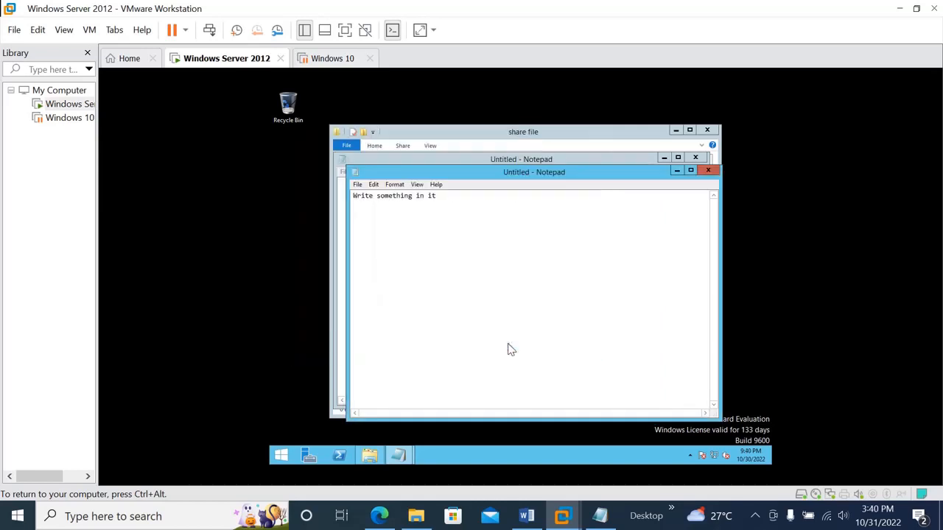
Close the Notepad and folder windows, and reopen the share file folder to check its contents before closing it.
{"action": "left_click", "coordinate": [708, 170]}
{"action": "left_click", "coordinate": [695, 157]}
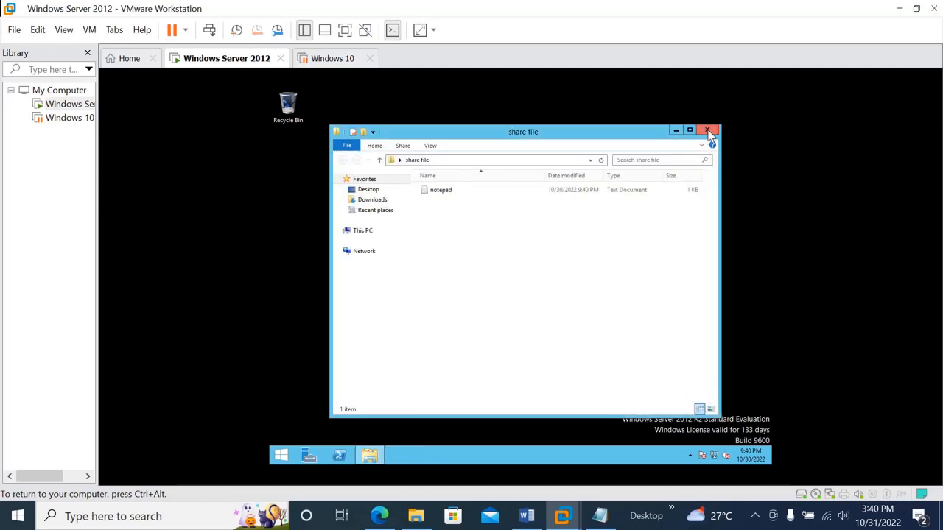
{"action": "left_click", "coordinate": [708, 130]}
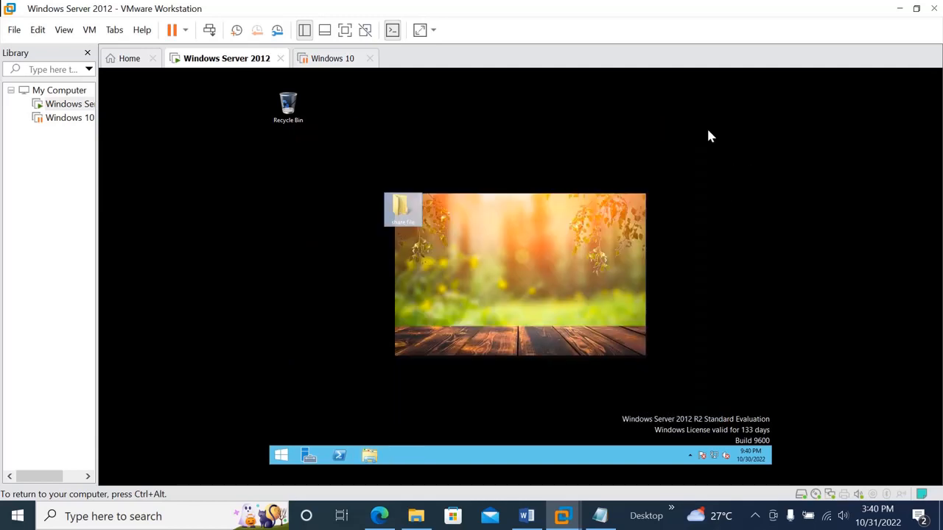
{"action": "double_click", "coordinate": [402, 209]}
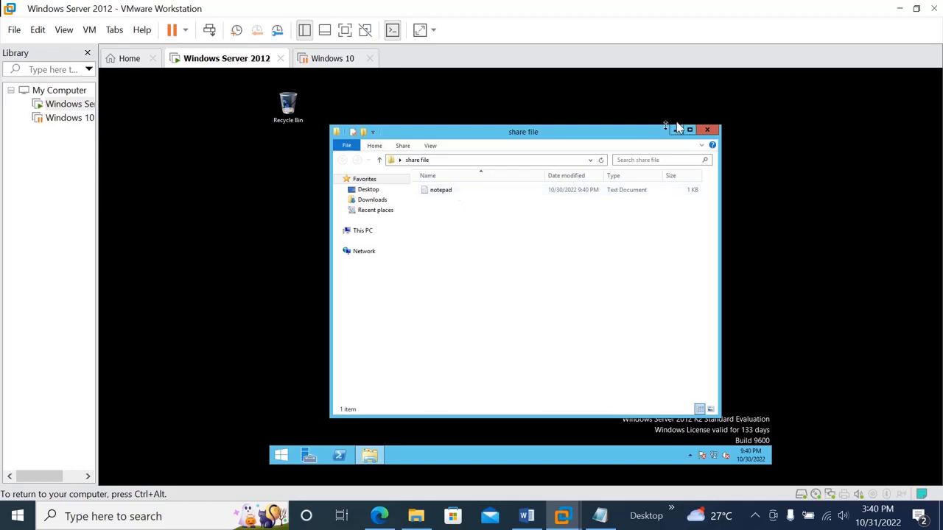
{"action": "left_click", "coordinate": [706, 131]}
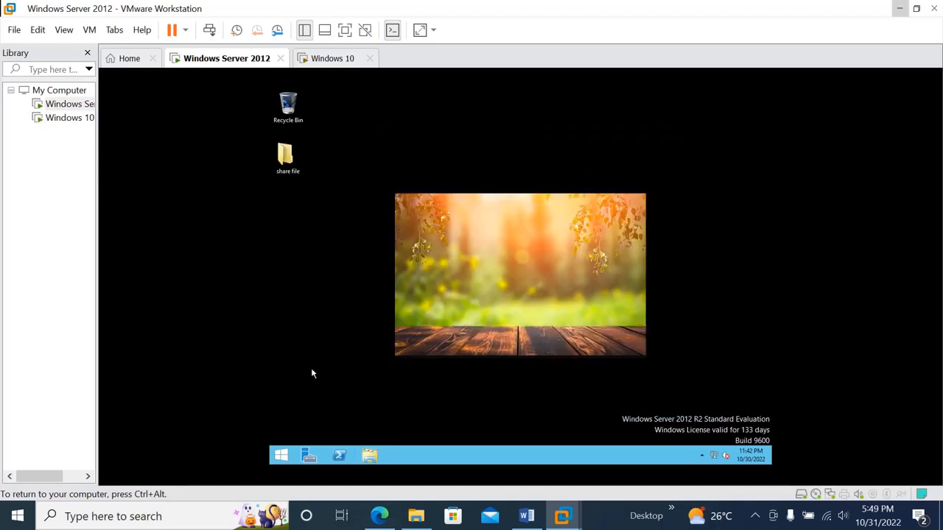
Sign the current domain user out of Windows Server 2012.
{"action": "left_click", "coordinate": [281, 455]}
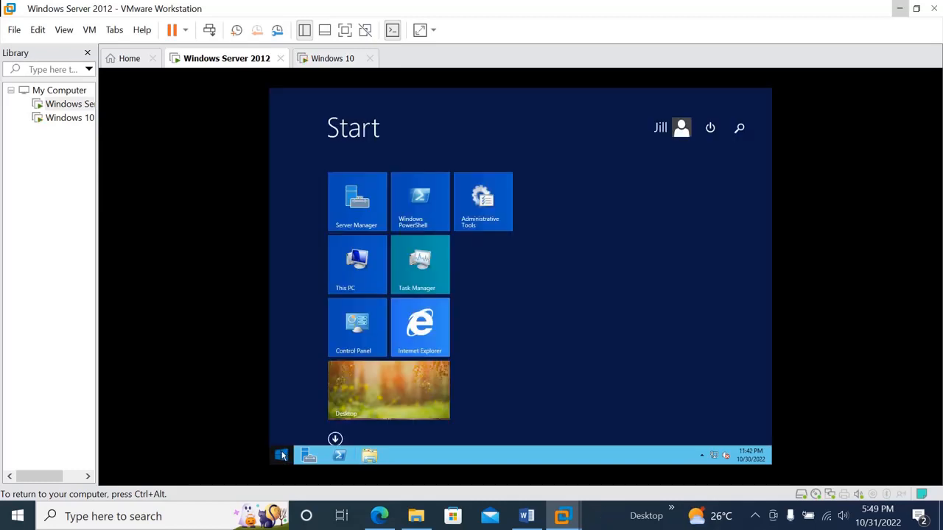
{"action": "left_click", "coordinate": [707, 132]}
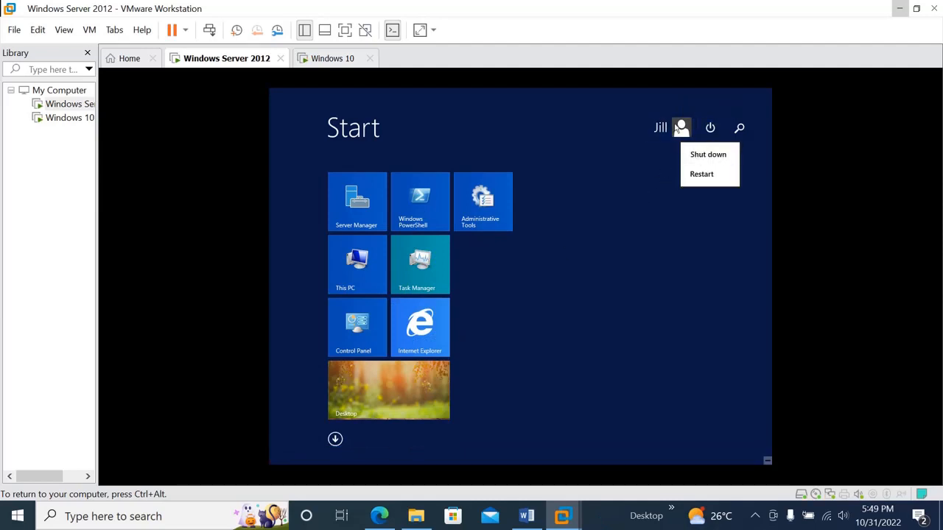
{"action": "left_click", "coordinate": [675, 126]}
{"action": "left_click", "coordinate": [659, 127]}
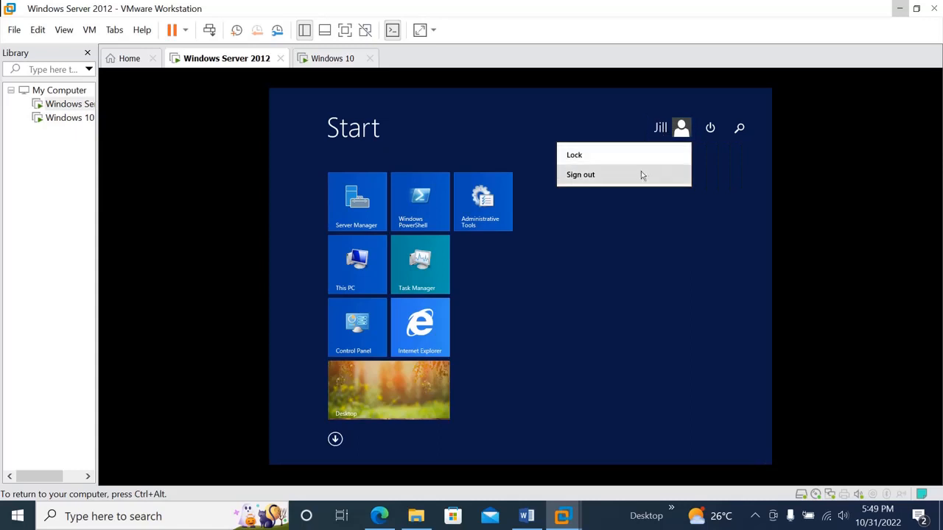
{"action": "left_click", "coordinate": [627, 177]}
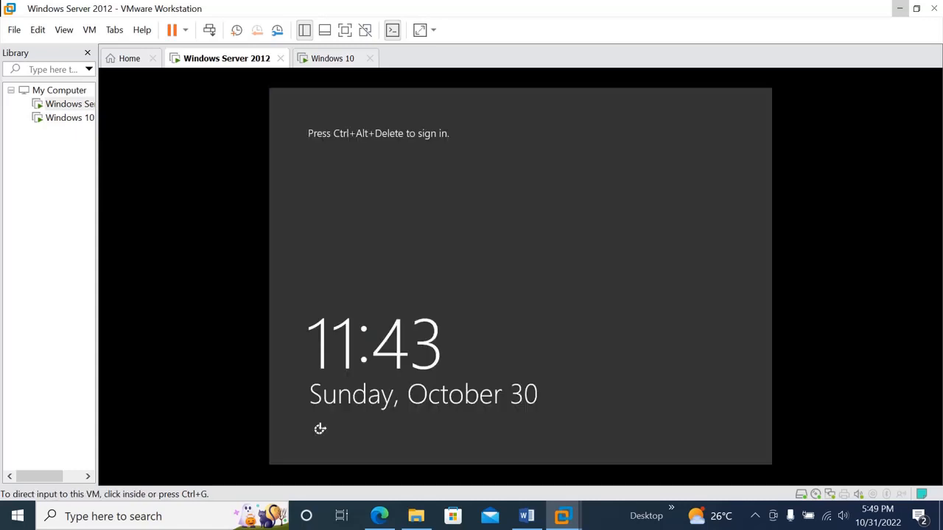
Switch to the Windows 10 virtual machine and sign in as the same roaming domain user with the account password.
{"action": "left_click", "coordinate": [327, 62]}
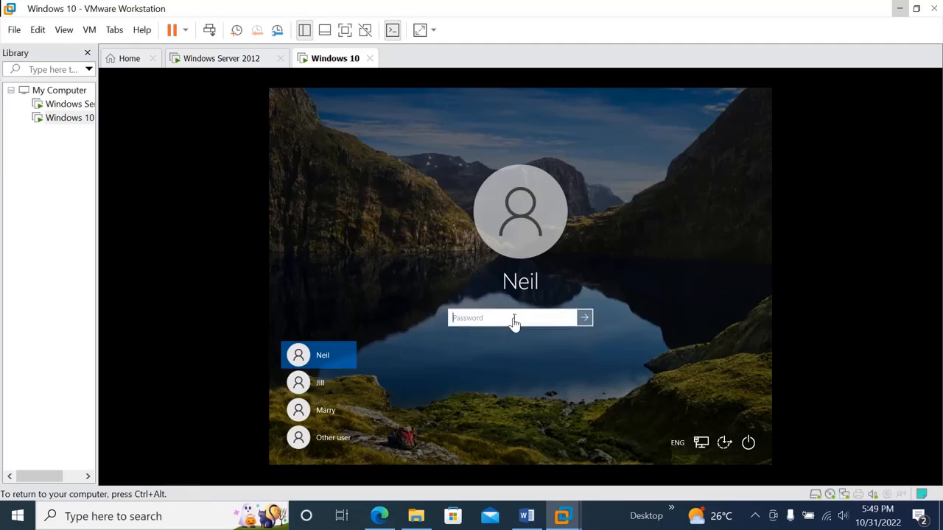
{"action": "left_click", "coordinate": [326, 384]}
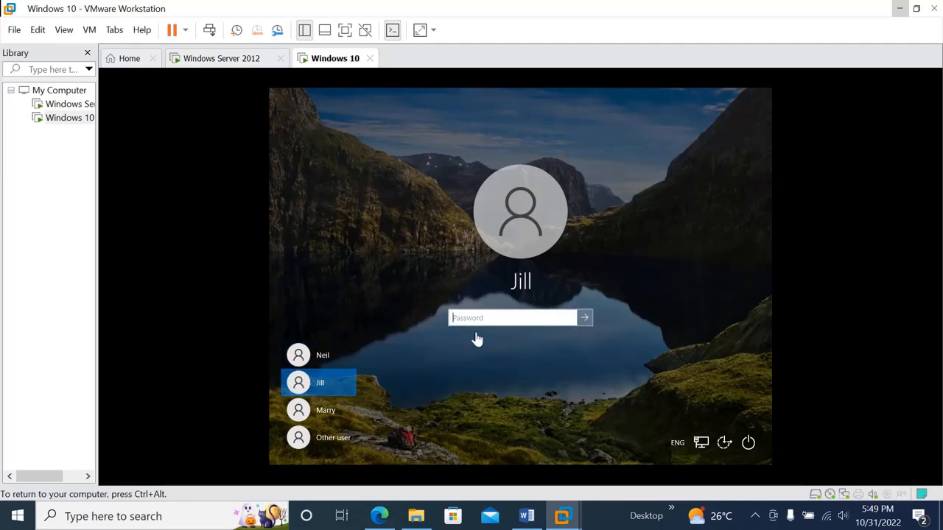
{"action": "type", "text": "••••"}
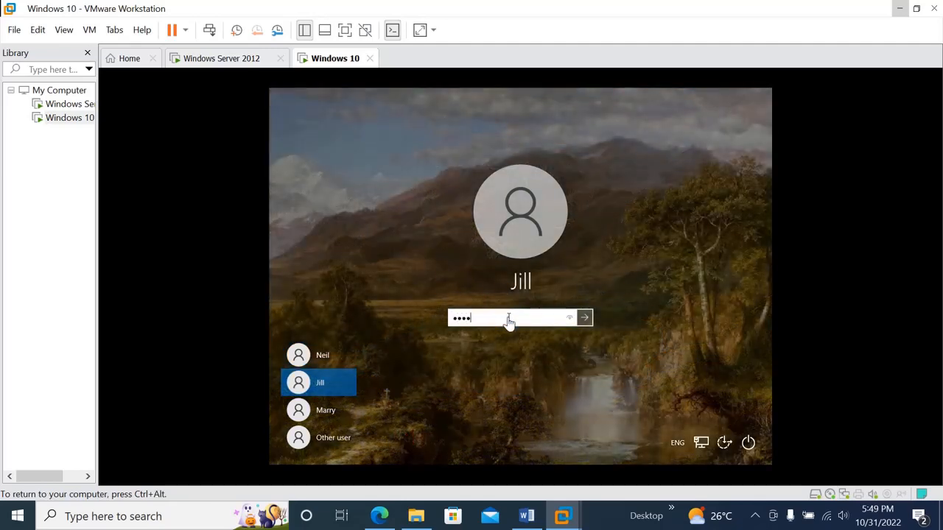
{"action": "type", "text": "••"}
{"action": "key", "text": "Return"}
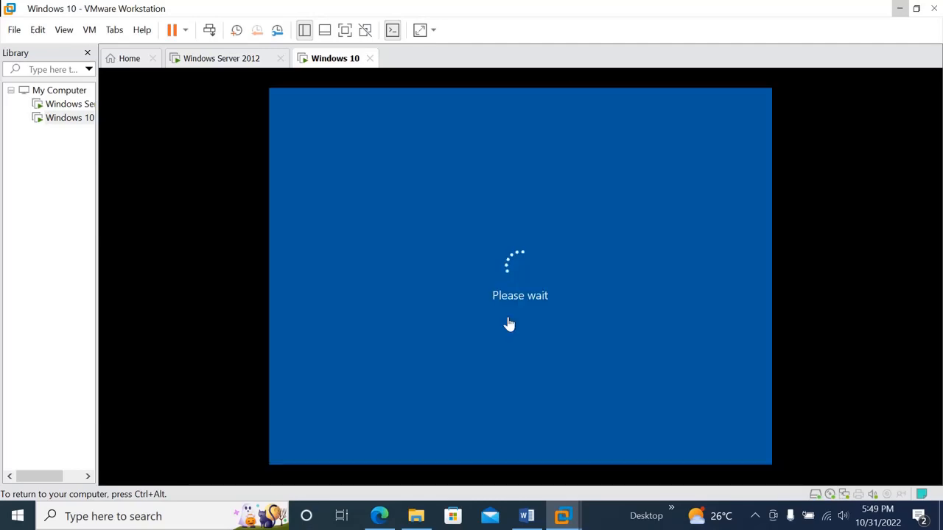
{"action": "key", "text": "super"}
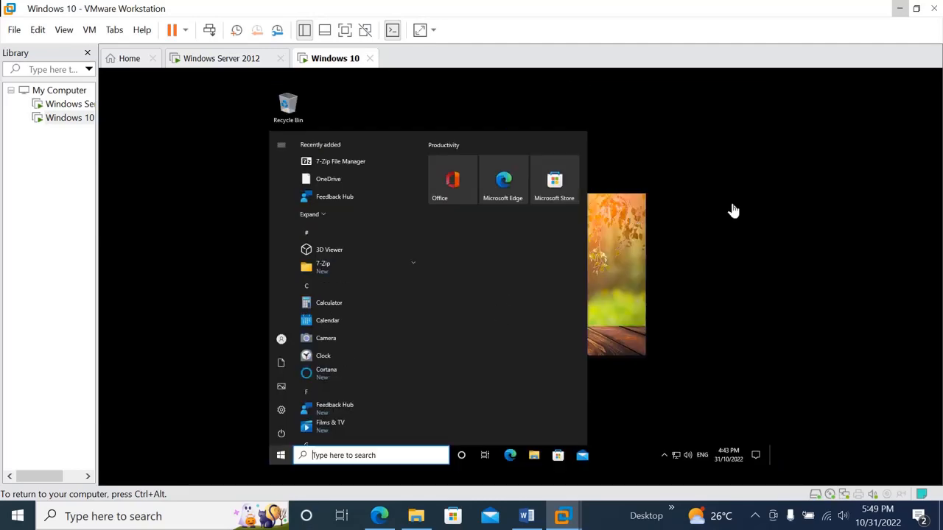
{"action": "left_click", "coordinate": [700, 218]}
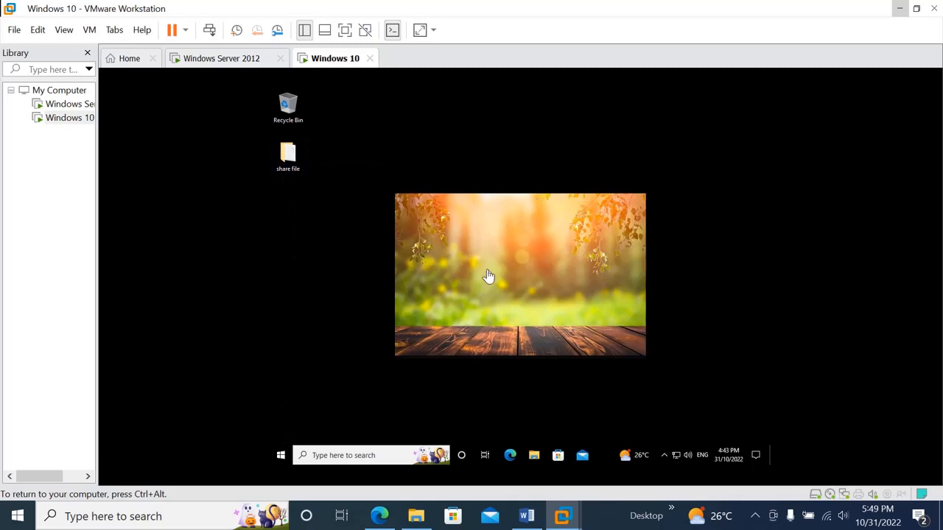
{"action": "left_click", "coordinate": [280, 455]}
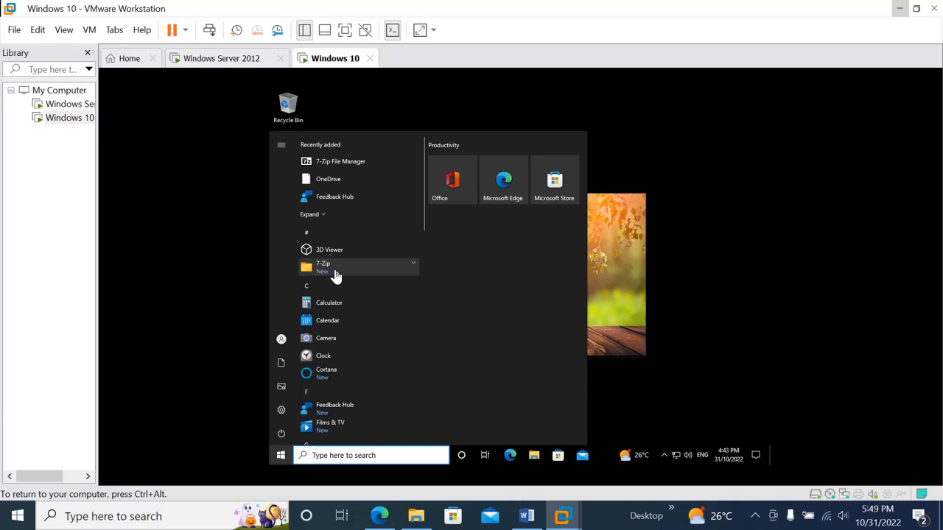
{"action": "left_click", "coordinate": [668, 252]}
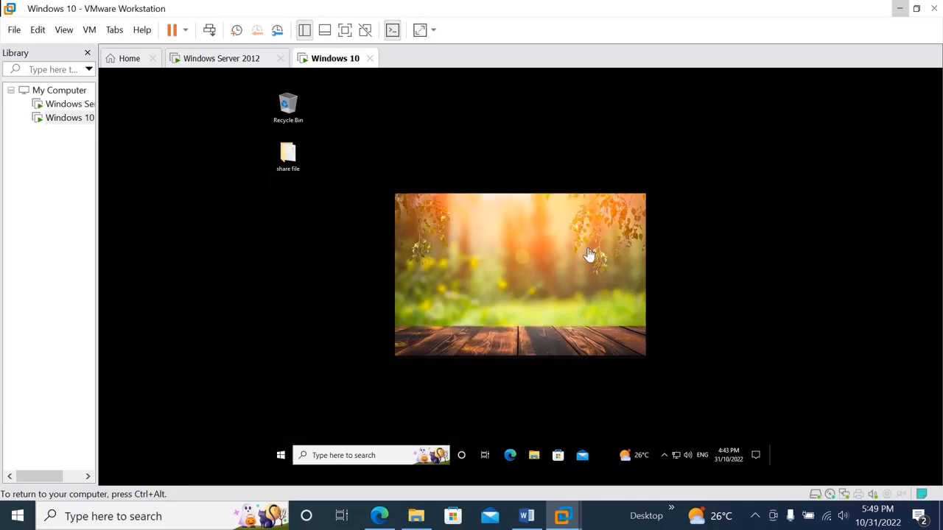